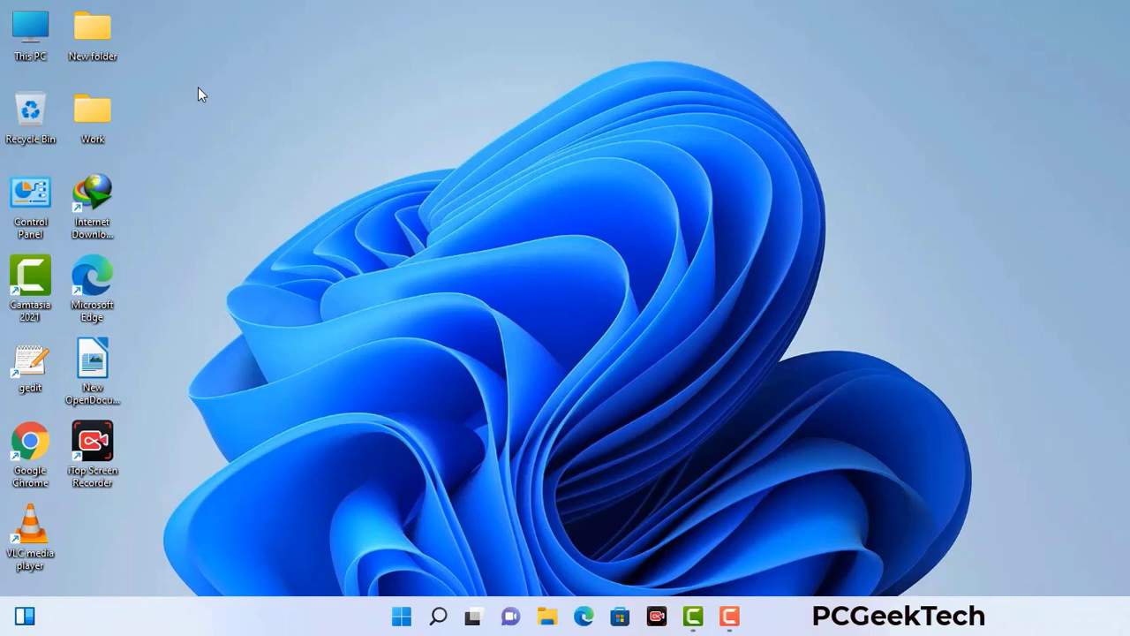
# - Open the Run box and move it to the screen centre, with msconfig in its Open field
pyautogui.press('super+r')
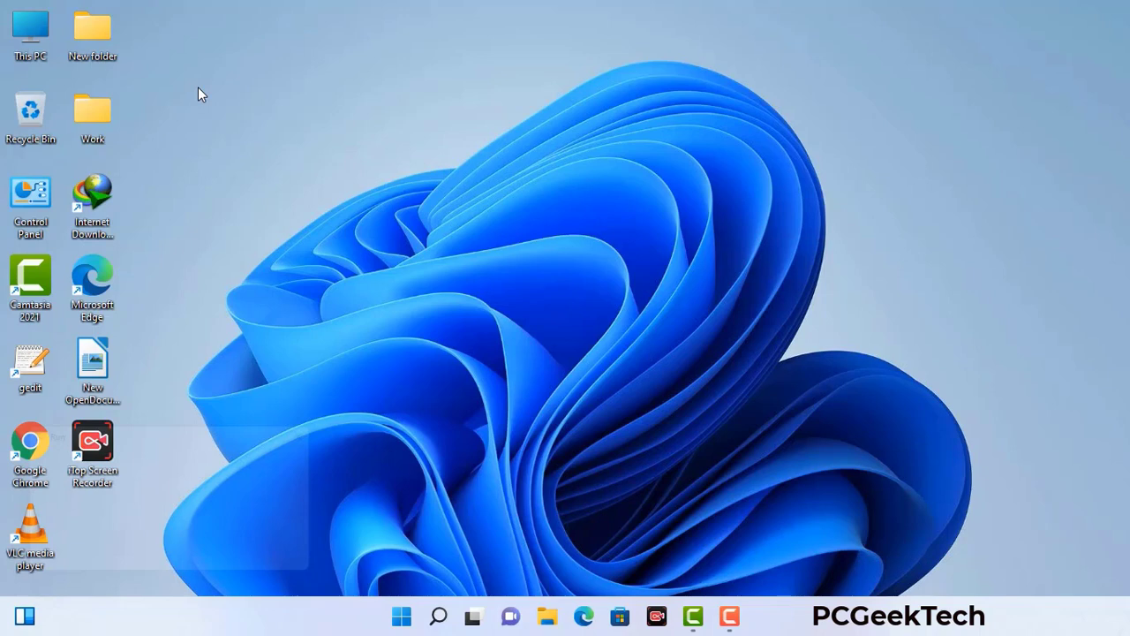
pyautogui.moveTo(194, 430); pyautogui.dragTo(497, 140)
# - Launch msconfig and enable Safe boot with the Network option on the Boot tab, applied and confirmed
pyautogui.click(450, 220)
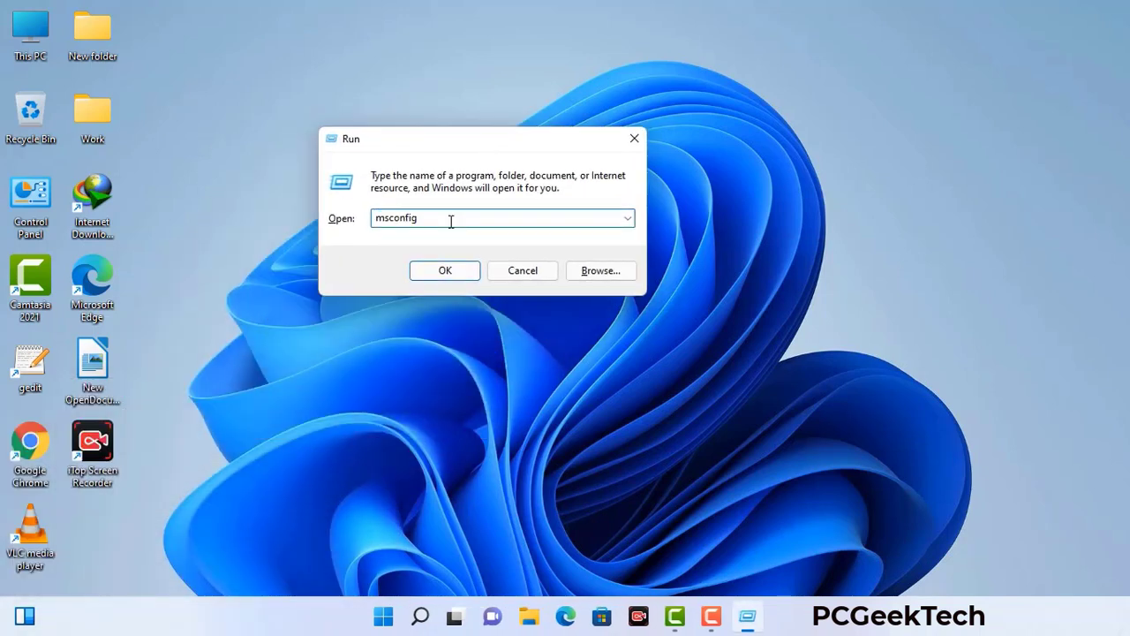
pyautogui.click(444, 270)
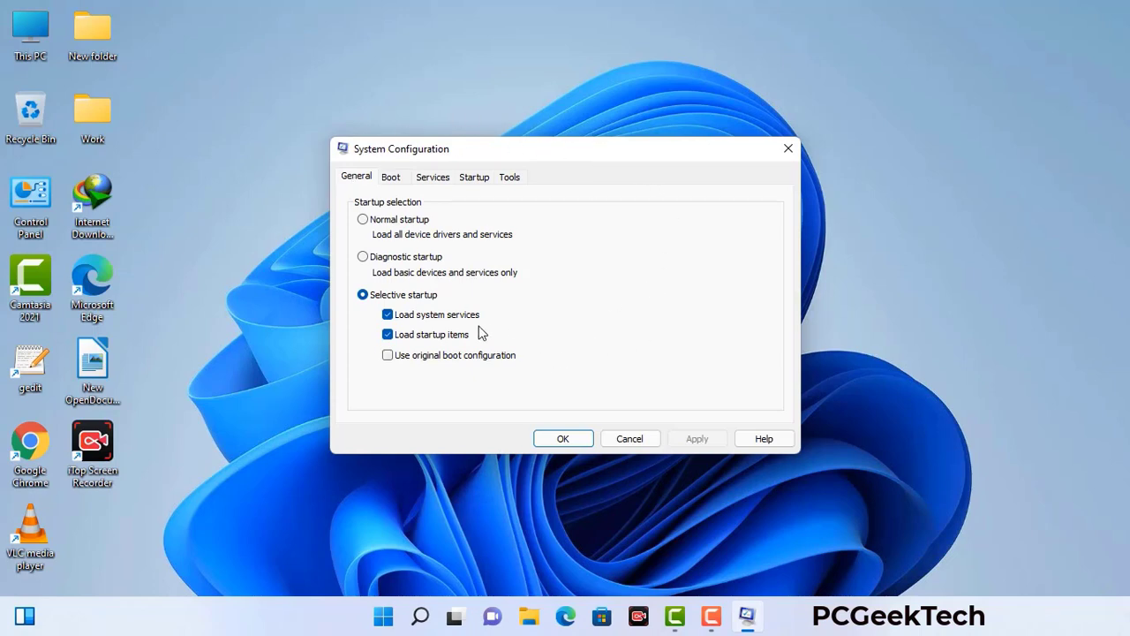
pyautogui.click(393, 179)
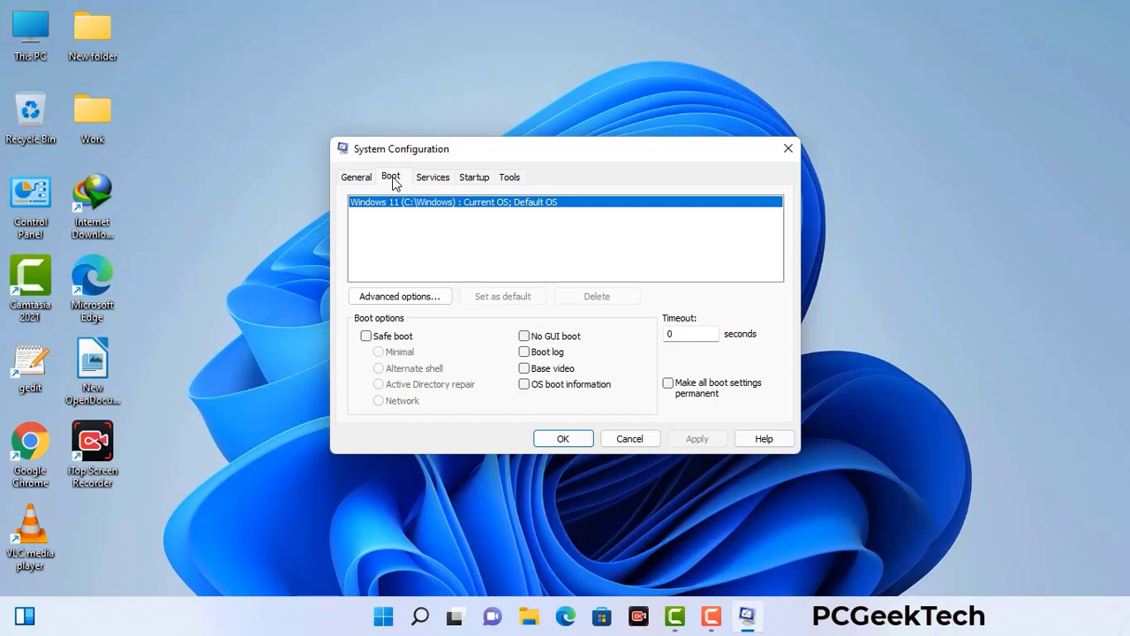
pyautogui.click(366, 336)
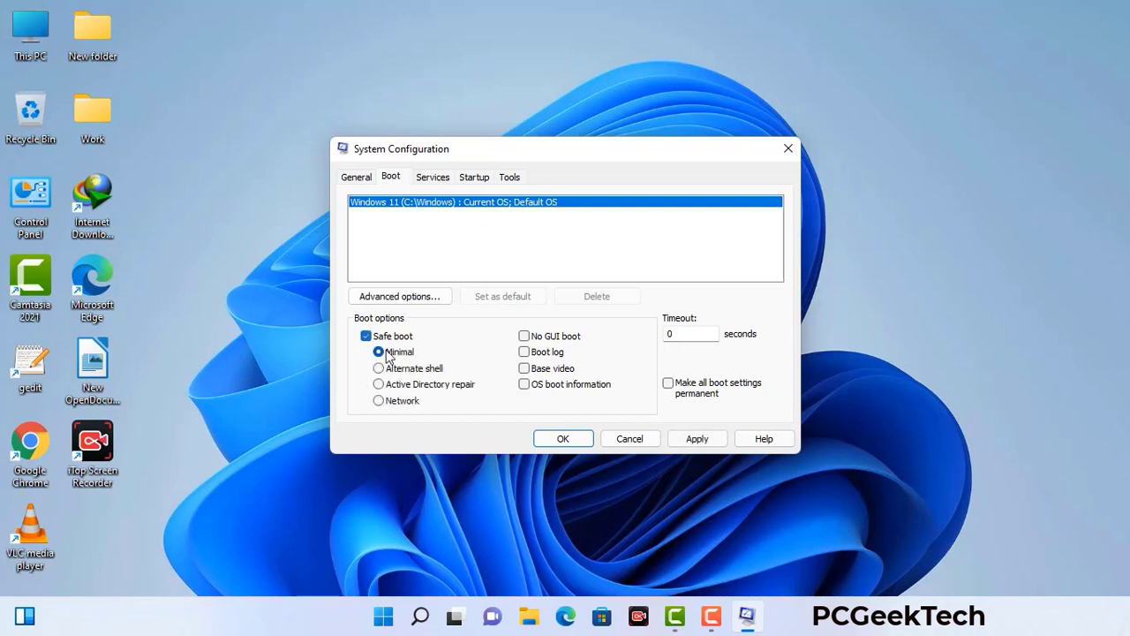
pyautogui.click(403, 402)
pyautogui.click(697, 441)
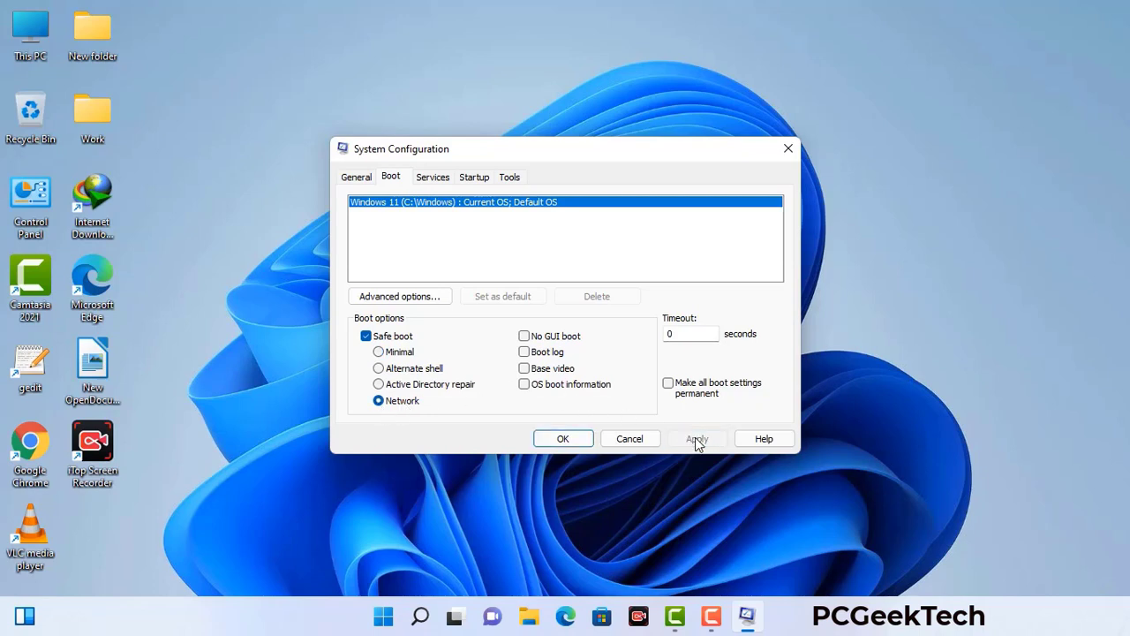
pyautogui.click(563, 439)
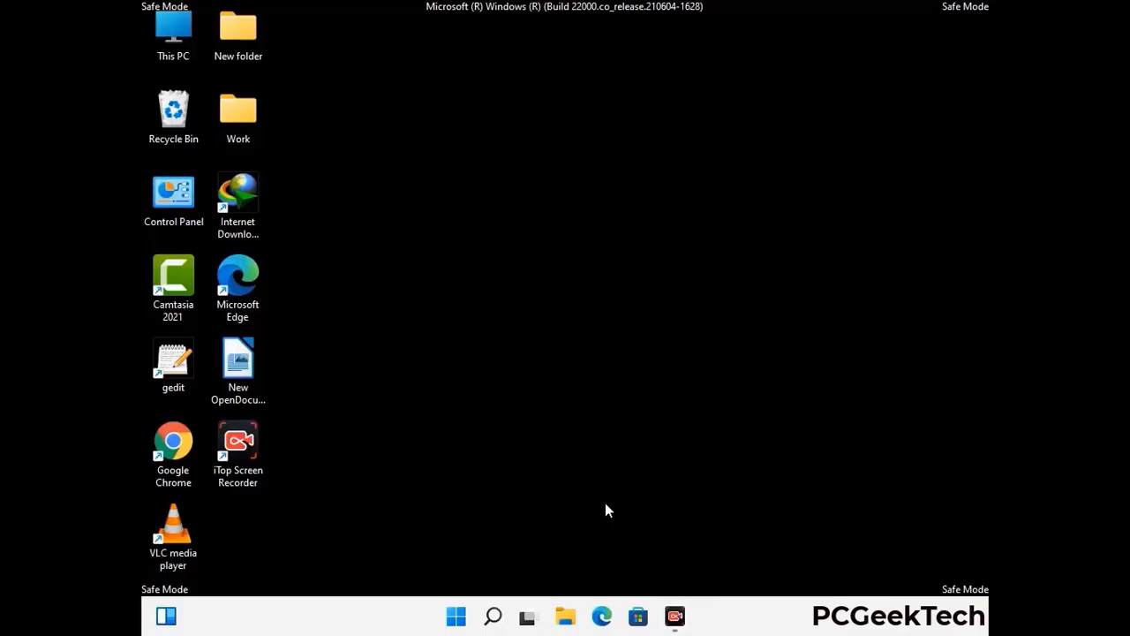
# - Turn on 'Show hidden files, folders, and drives' in File Explorer Options, then close Control Panel
pyautogui.doubleClick(174, 210)
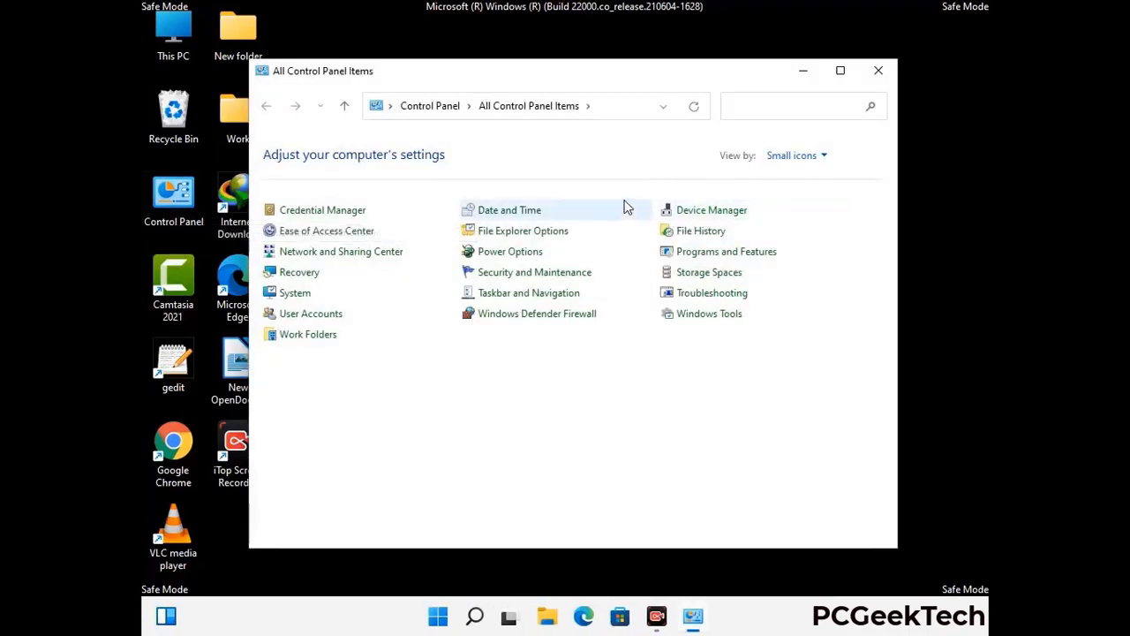
pyautogui.click(546, 236)
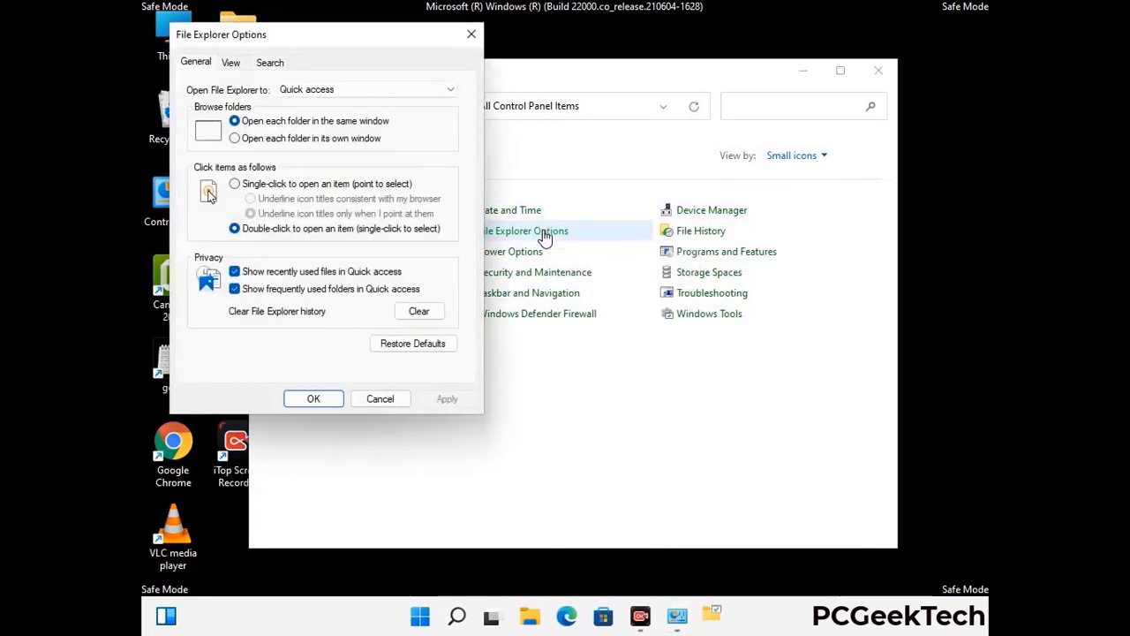
pyautogui.click(233, 63)
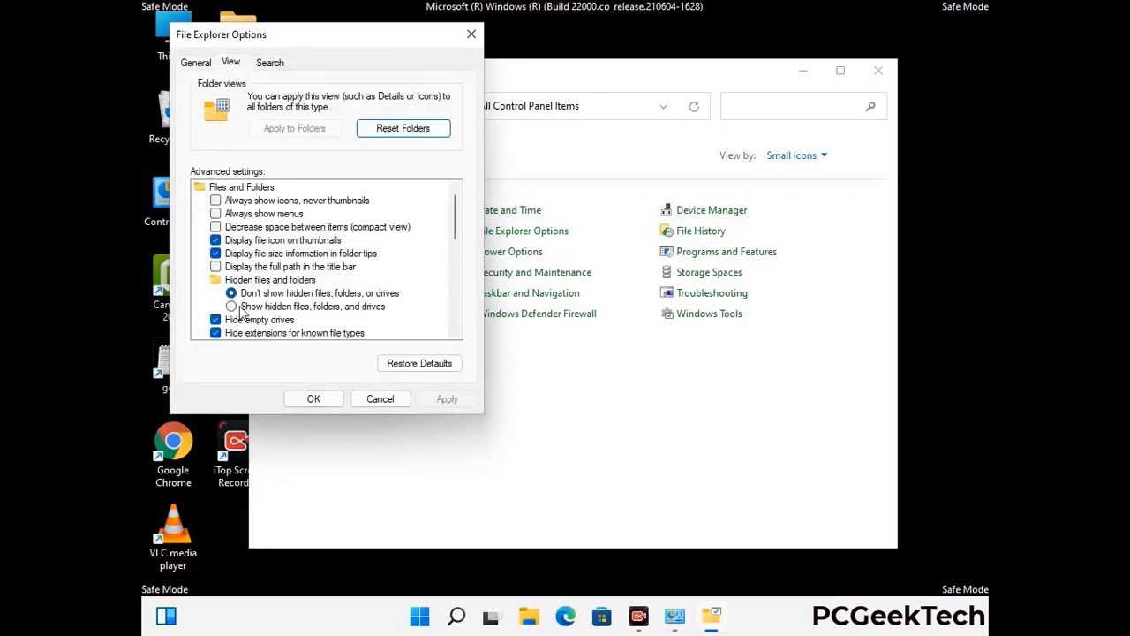
pyautogui.click(232, 306)
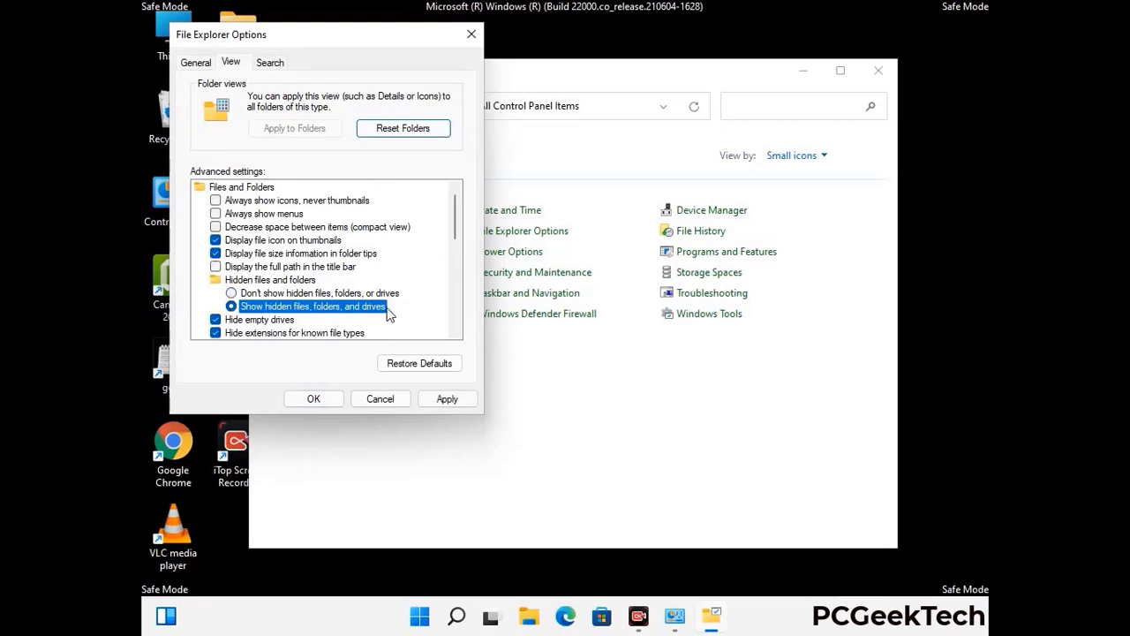
pyautogui.click(446, 399)
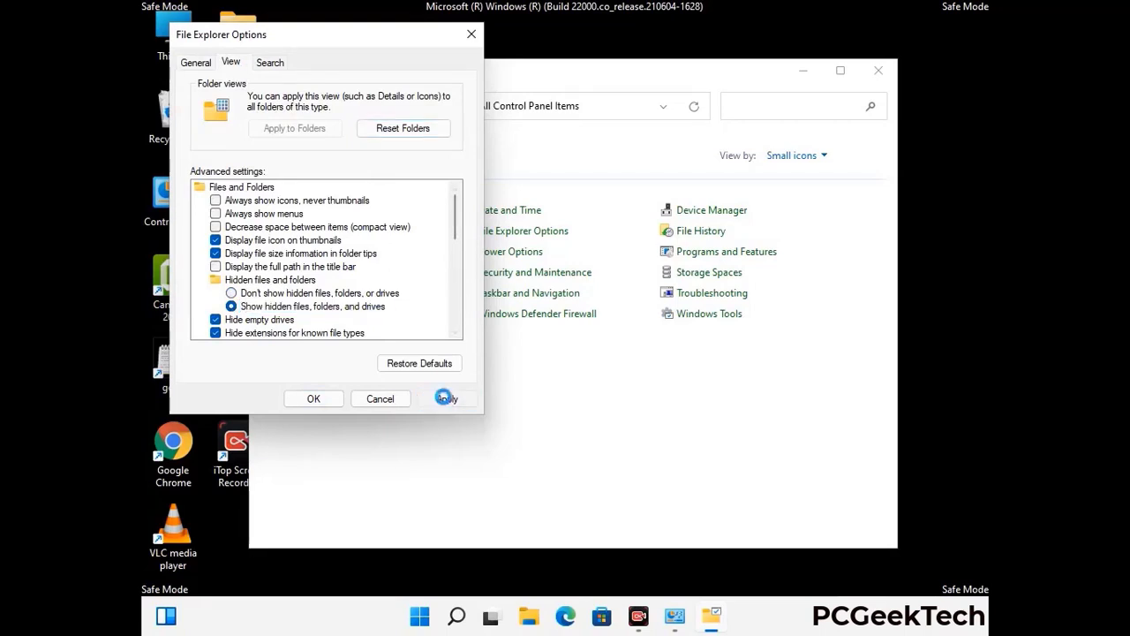
pyautogui.click(298, 402)
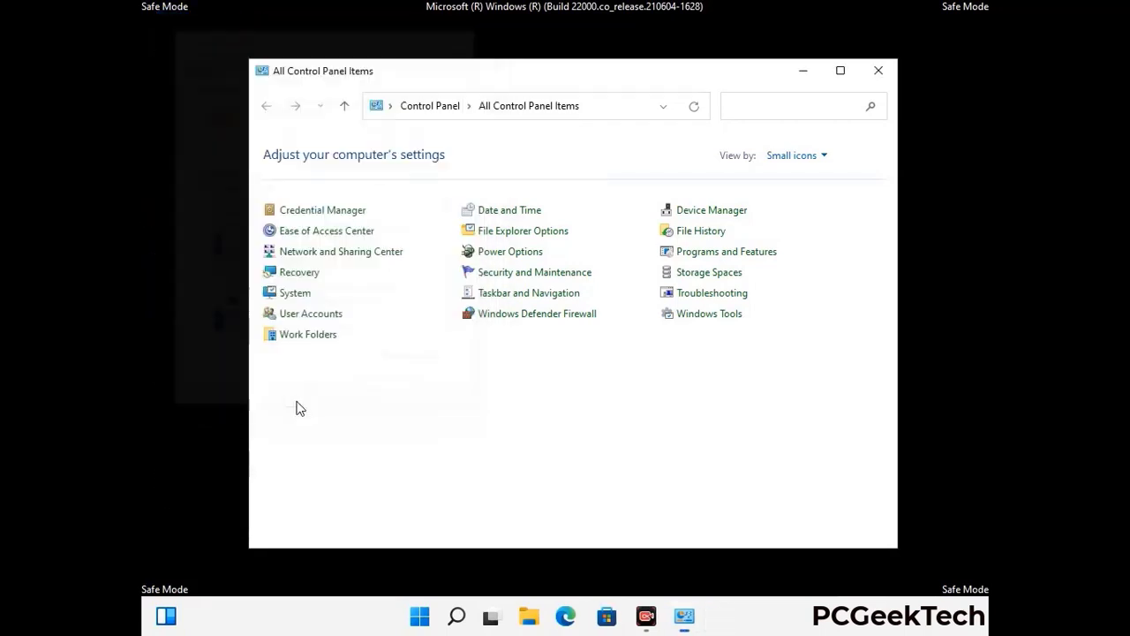
pyautogui.click(876, 78)
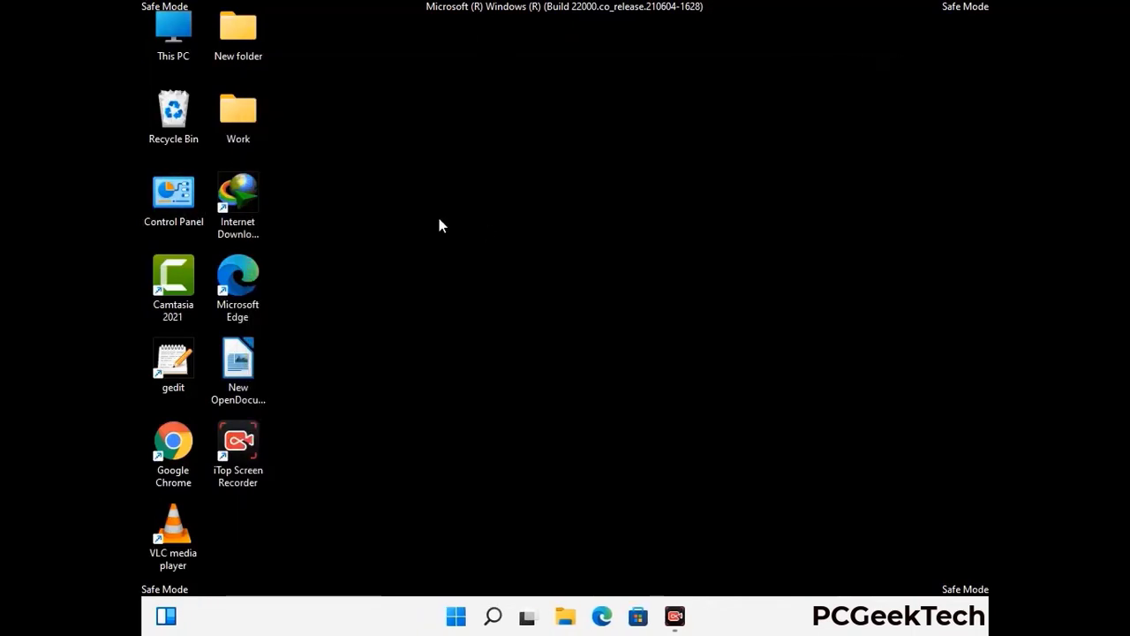
# - Browse from This PC to the C:\Windows\System32\drivers\etc folder
pyautogui.doubleClick(168, 54)
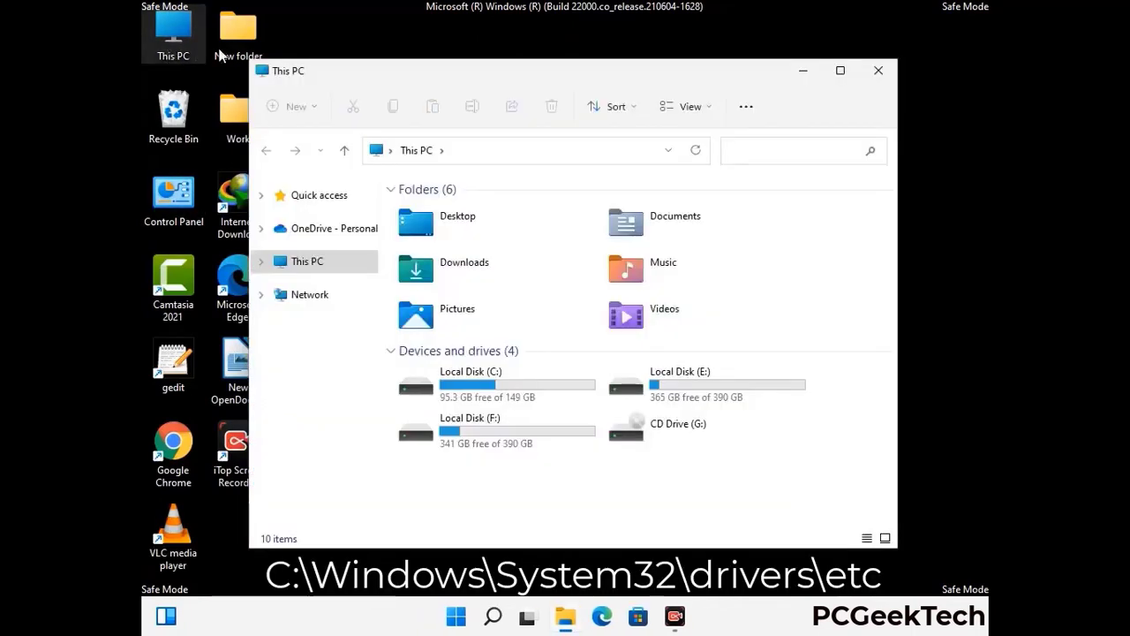
pyautogui.doubleClick(495, 387)
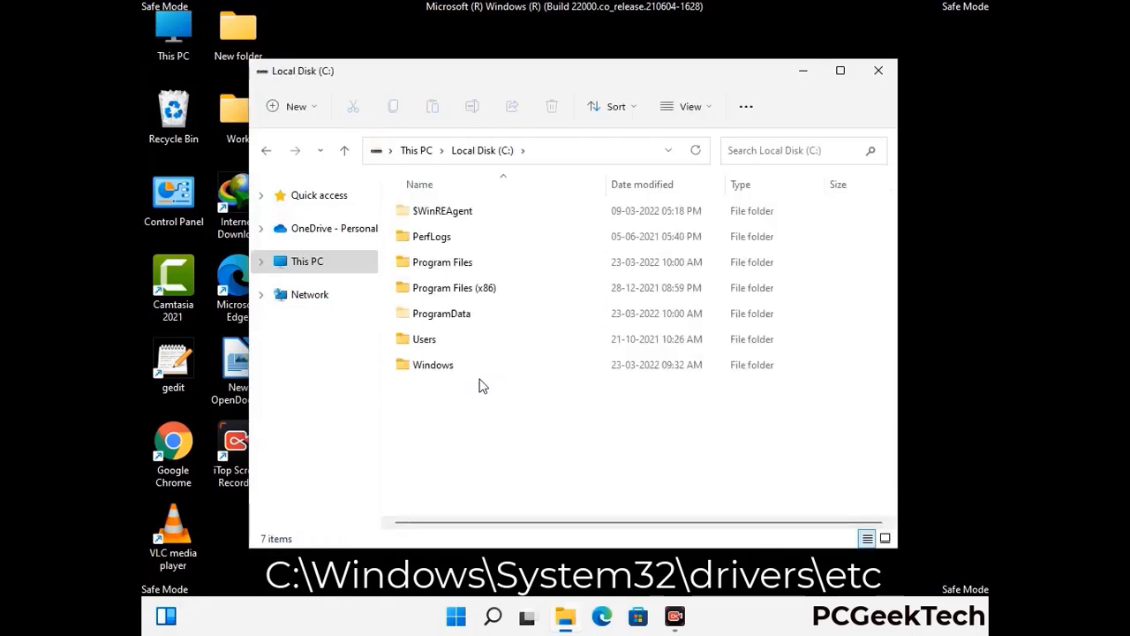
pyautogui.doubleClick(424, 371)
pyautogui.scroll(-6, 565, 375)
pyautogui.scroll(-12, 559, 380)
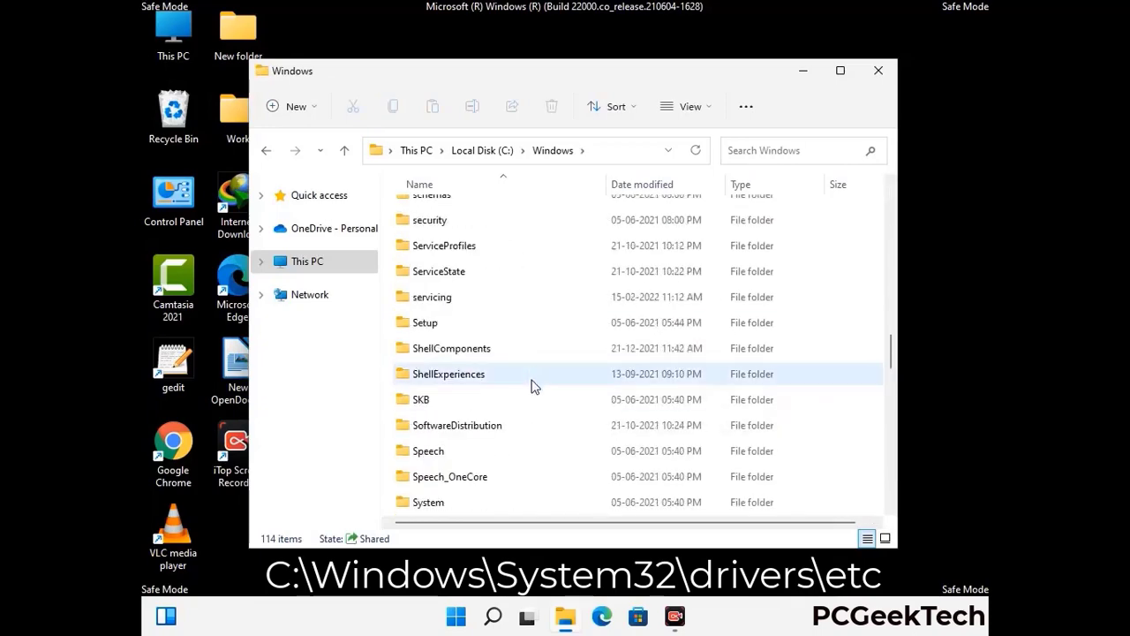
pyautogui.scroll(-2, 533, 386)
pyautogui.doubleClick(433, 374)
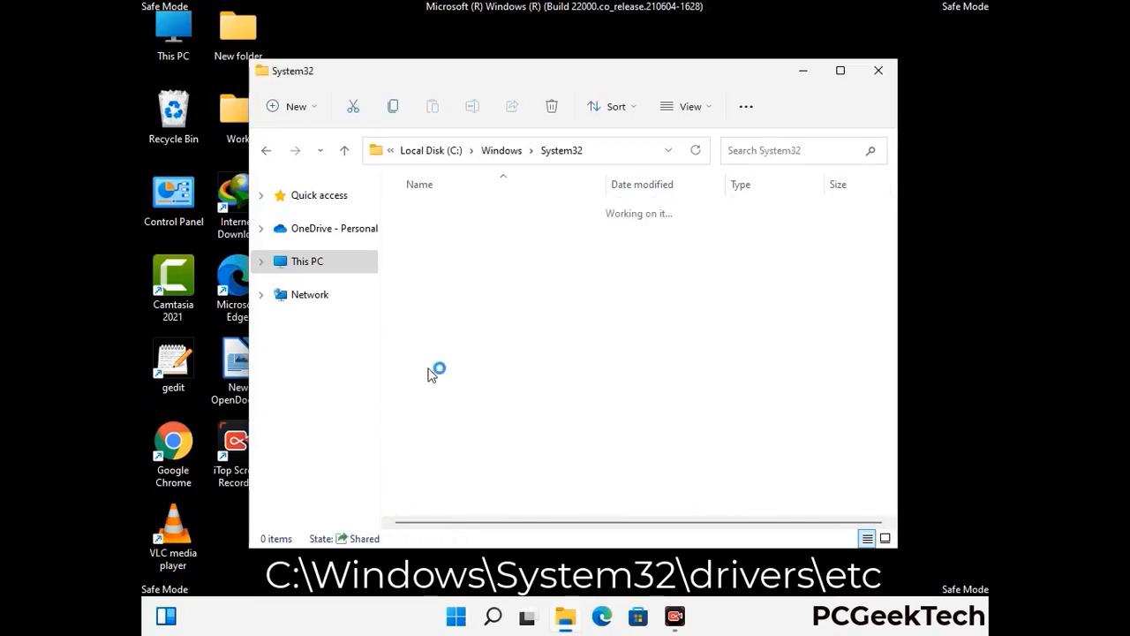
pyautogui.scroll(-5, 485, 384)
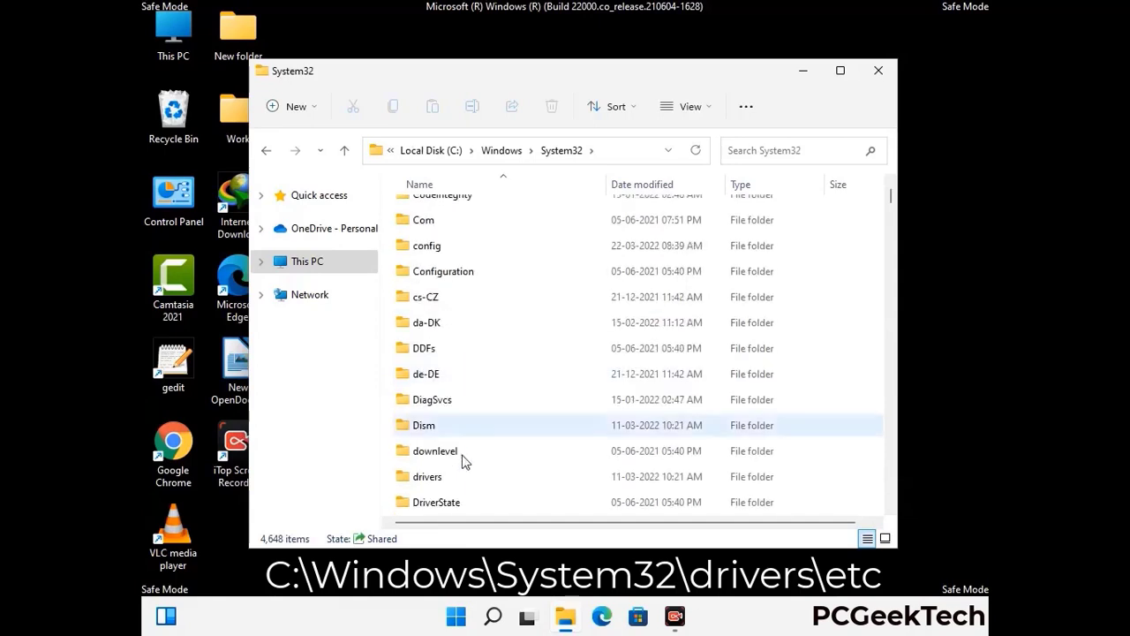
pyautogui.doubleClick(432, 481)
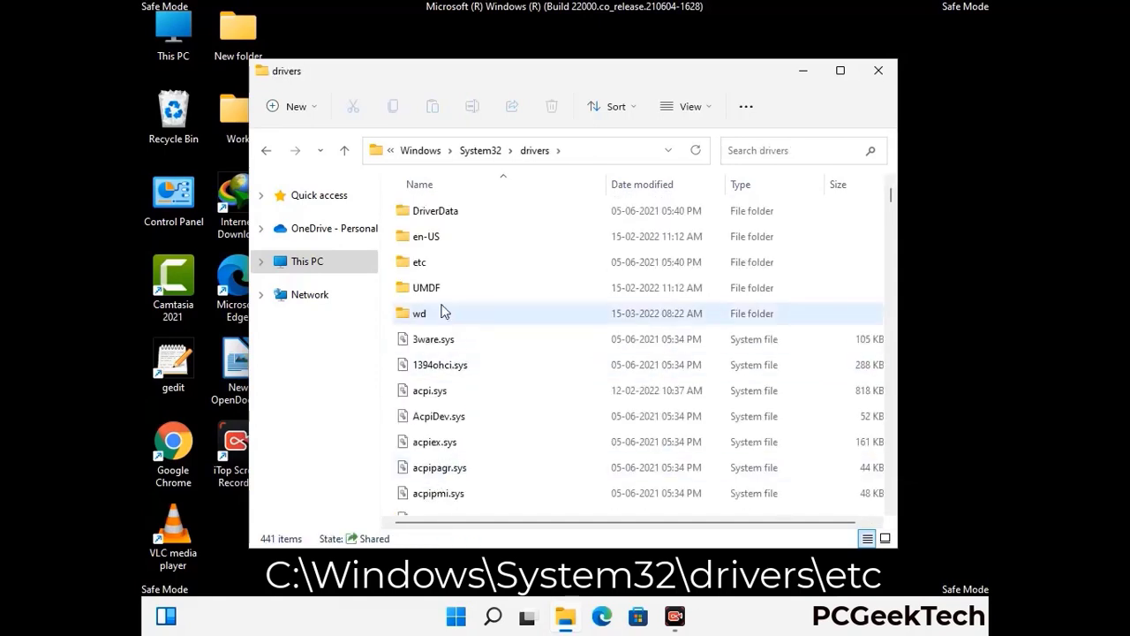
pyautogui.doubleClick(420, 263)
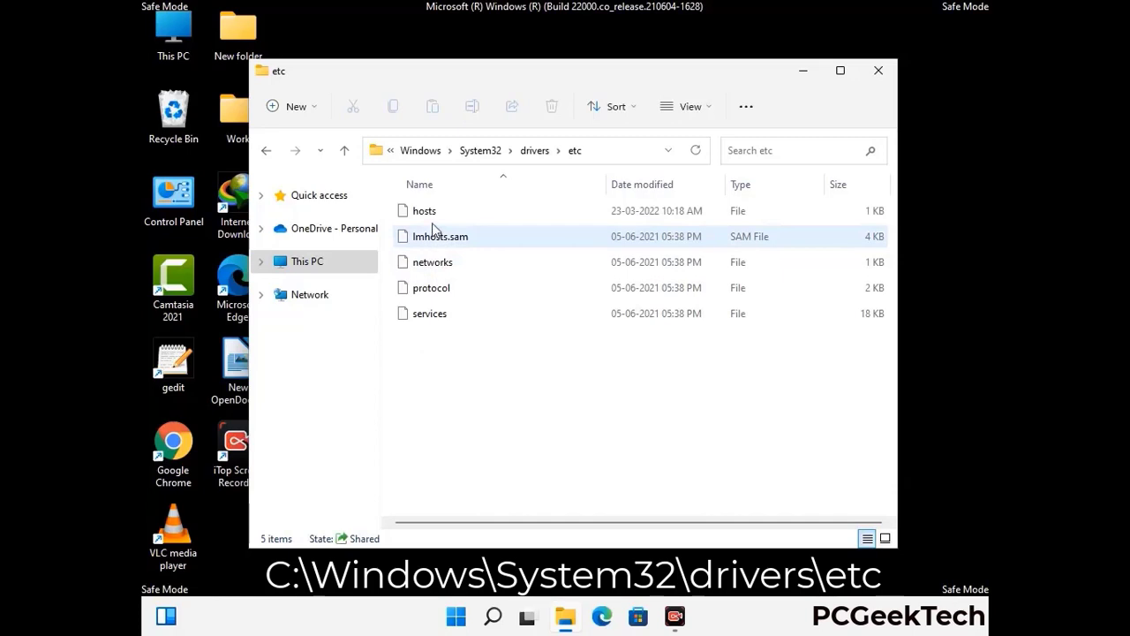
# - Open the hosts file with Notepad
pyautogui.click(433, 216)
pyautogui.doubleClick(433, 217)
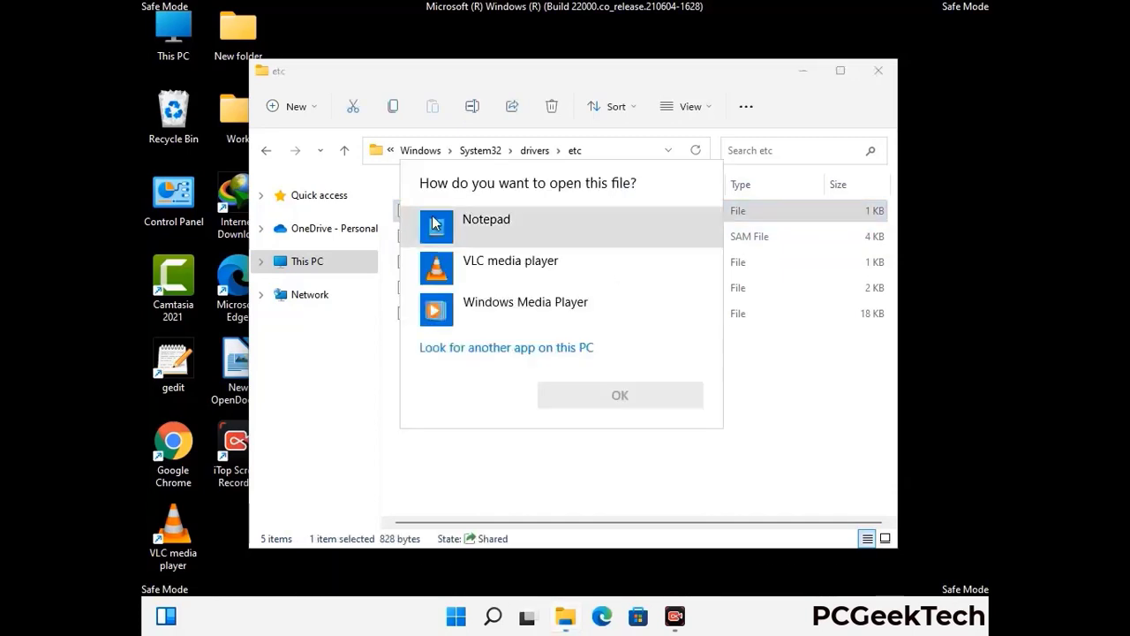
pyautogui.click(511, 225)
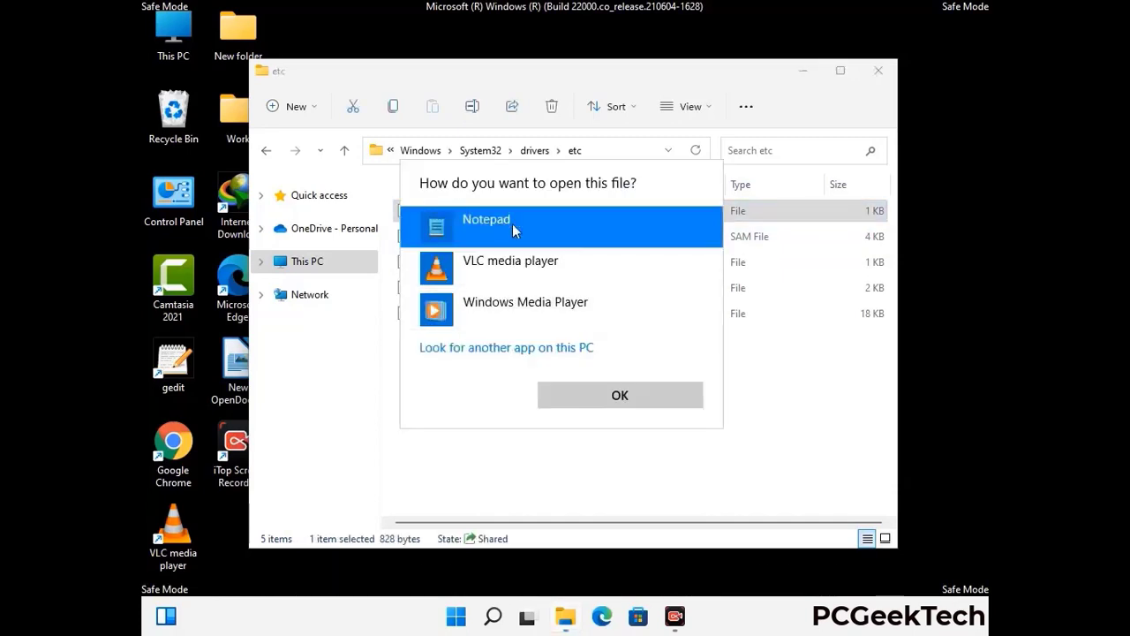
pyautogui.click(620, 396)
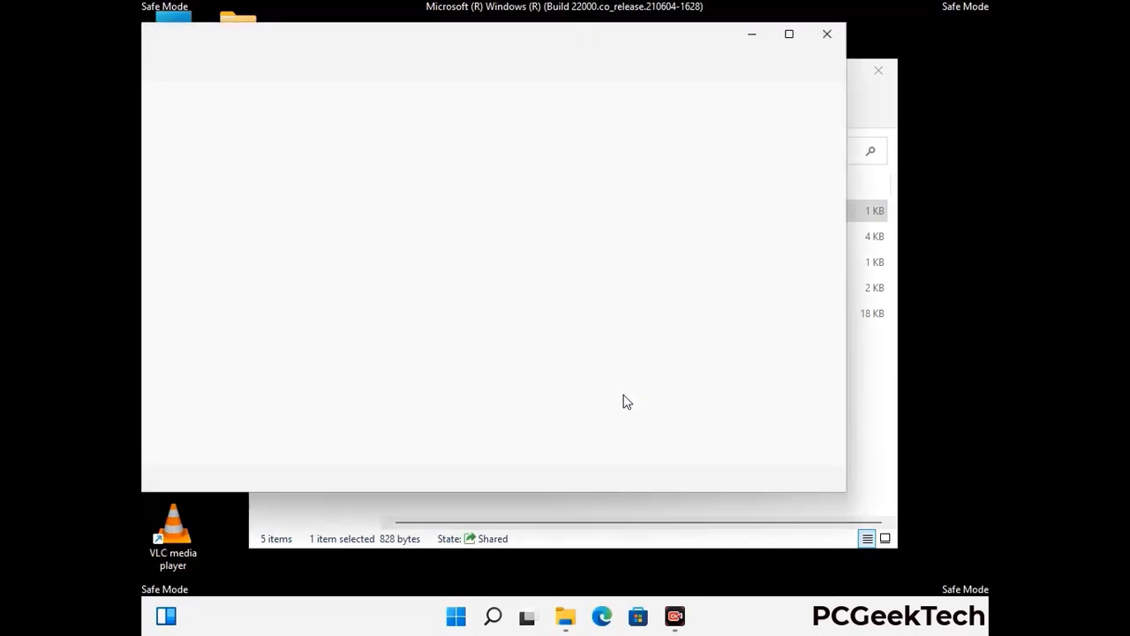
# - Add an empty line at the end of the hosts file and save it
pyautogui.moveTo(492, 49); pyautogui.dragTo(619, 51)
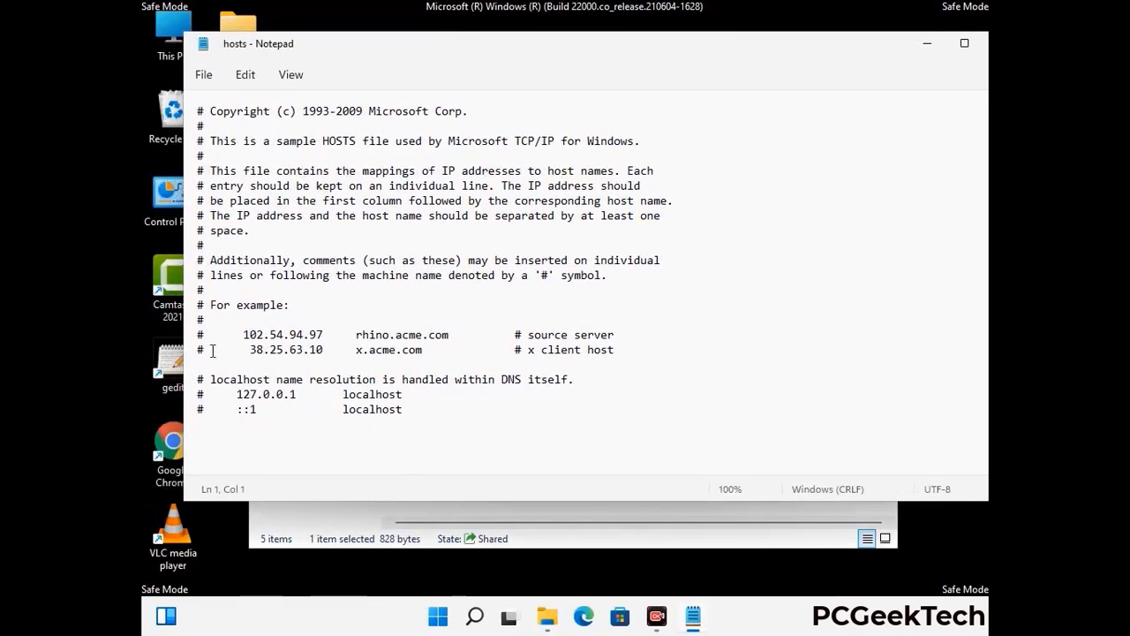
pyautogui.click(424, 415)
pyautogui.press('Return')
pyautogui.scroll(-1, 413, 258)
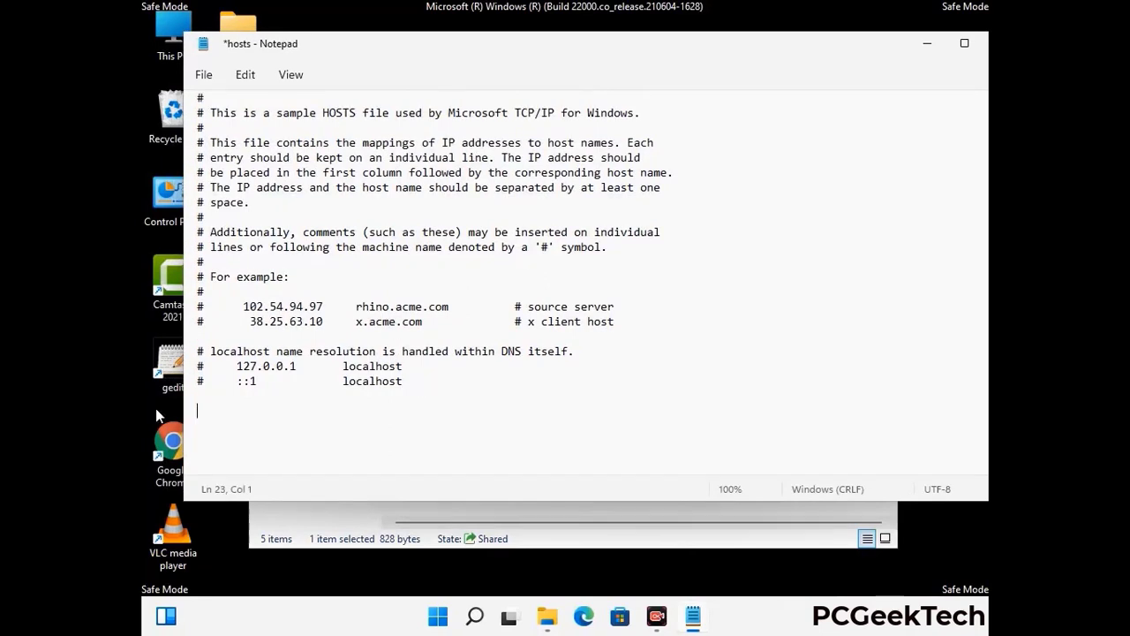
pyautogui.click(204, 75)
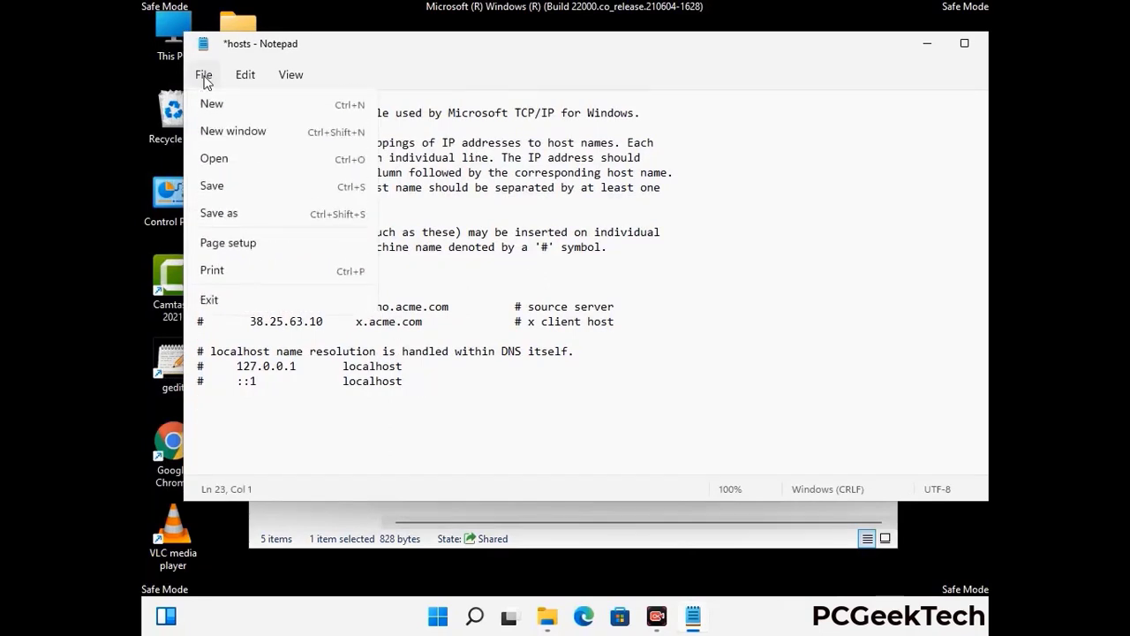
pyautogui.click(212, 187)
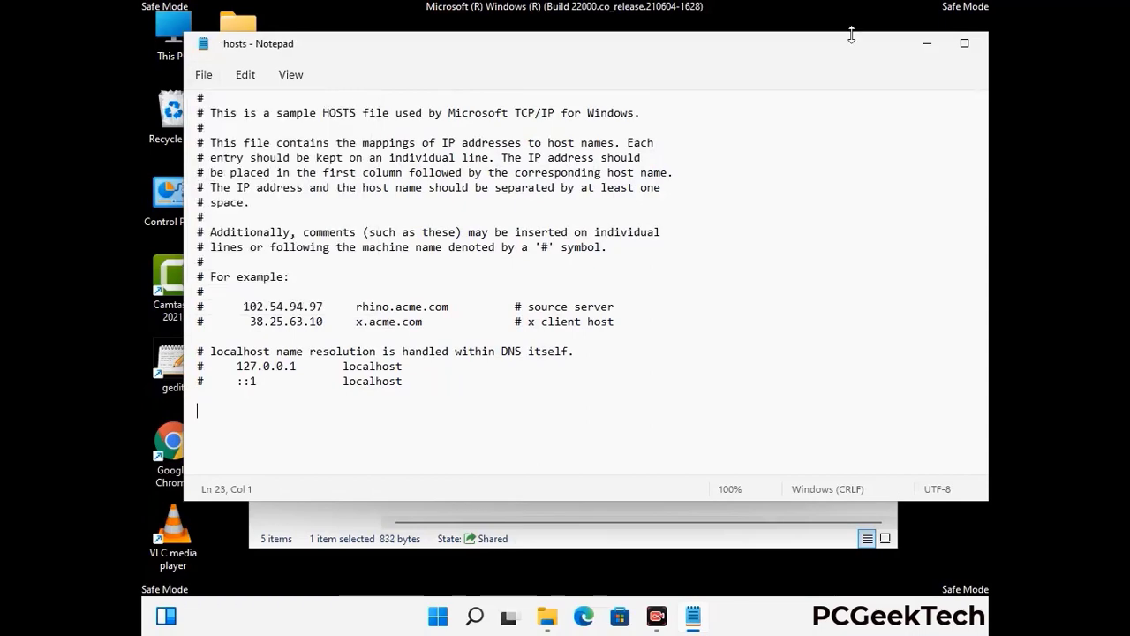
# - Close the hosts Notepad window and the etc folder window
pyautogui.moveTo(856, 53); pyautogui.dragTo(736, 56)
pyautogui.click(872, 45)
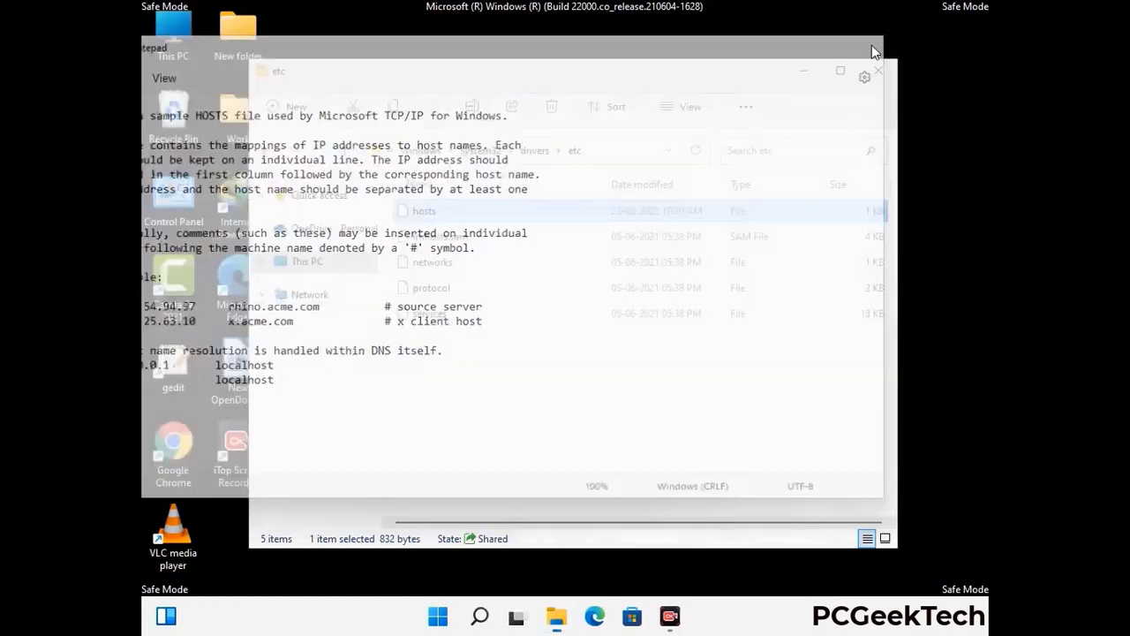
pyautogui.click(881, 63)
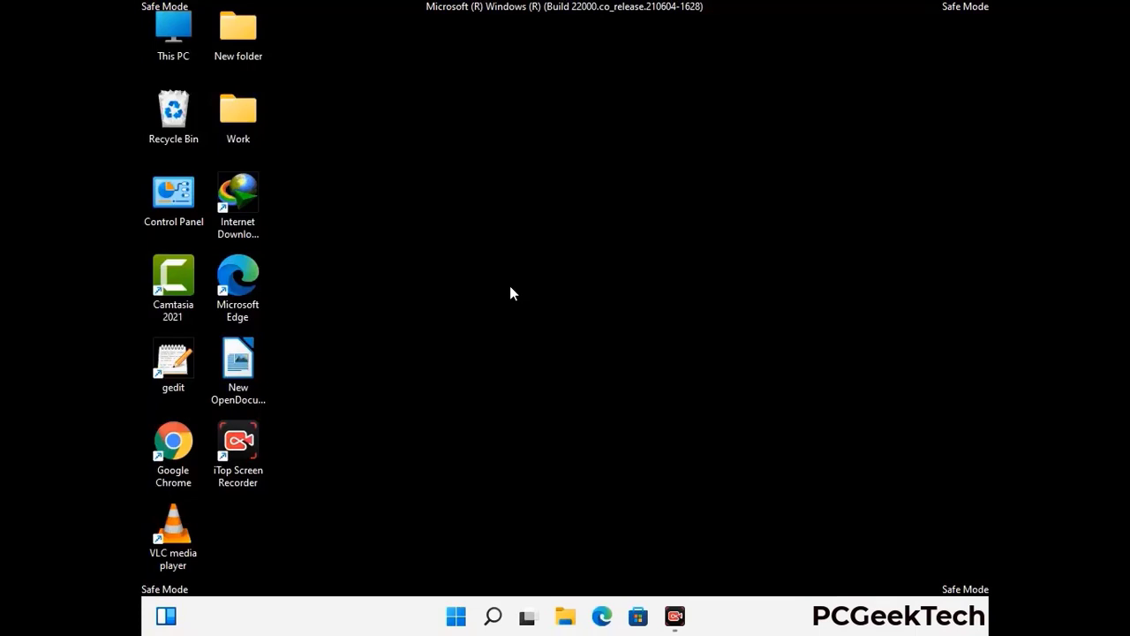
# - Open the AppData Roaming folder by running %appdata% from the Run box
pyautogui.press('super+r')
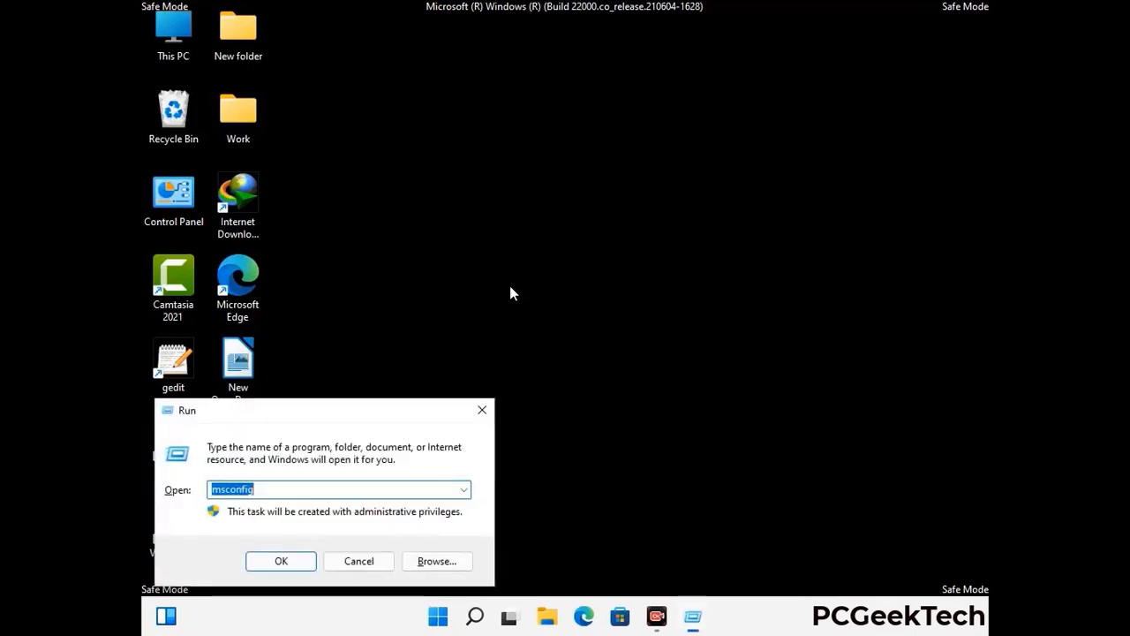
pyautogui.moveTo(323, 403); pyautogui.dragTo(527, 175)
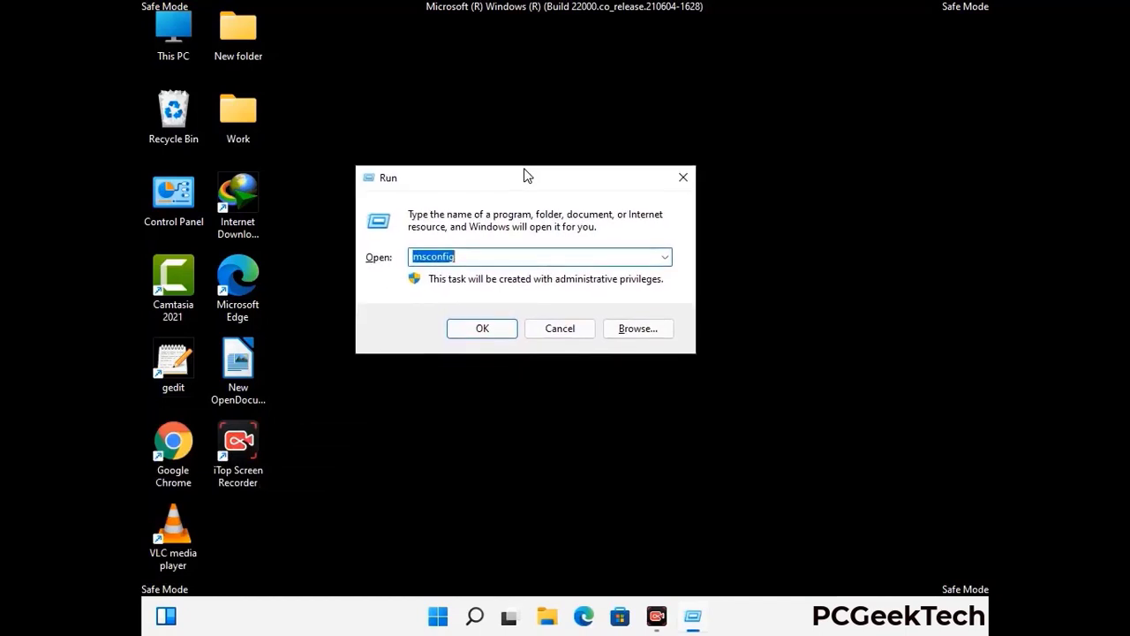
pyautogui.write('%')
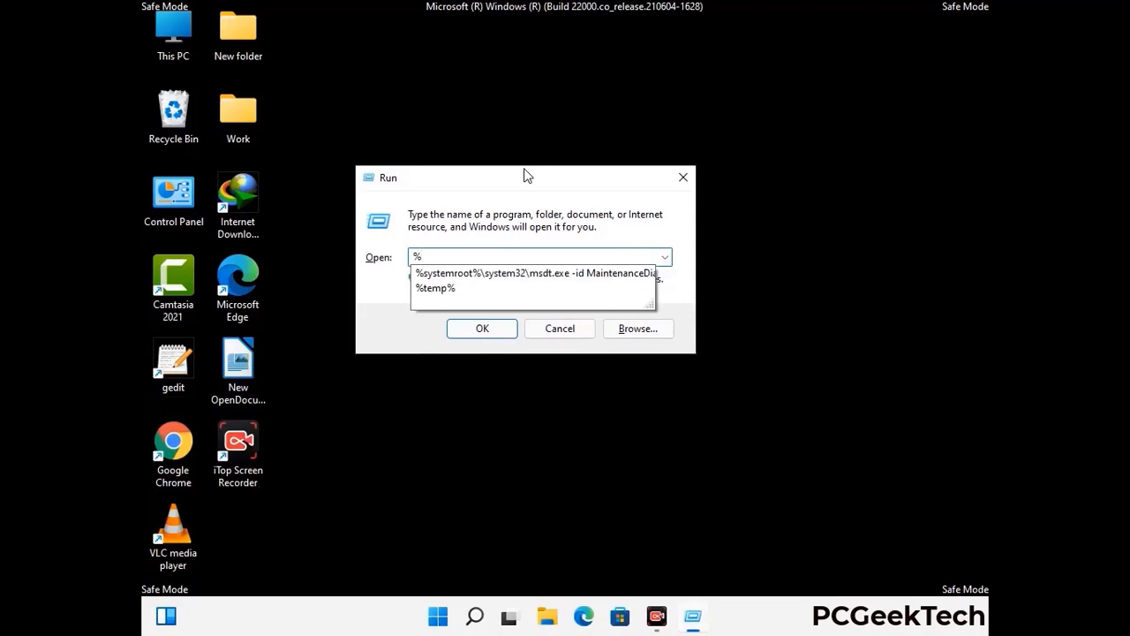
pyautogui.write('appdata%')
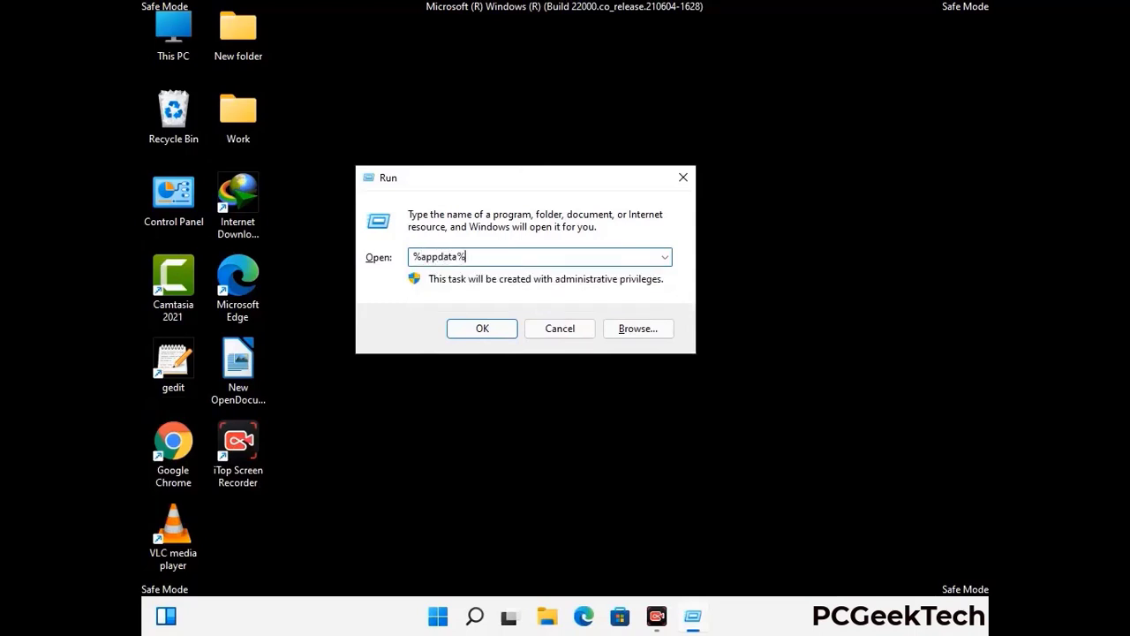
pyautogui.press('Return')
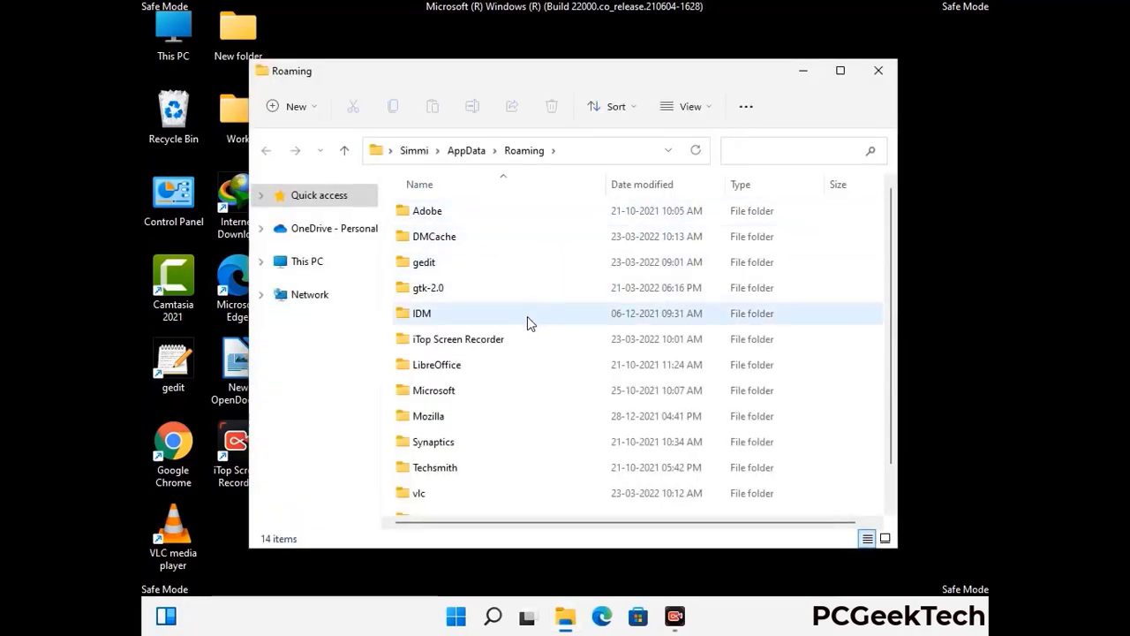
# - Delete the Zoom folder from Roaming and close the window
pyautogui.scroll(-1, 522, 344)
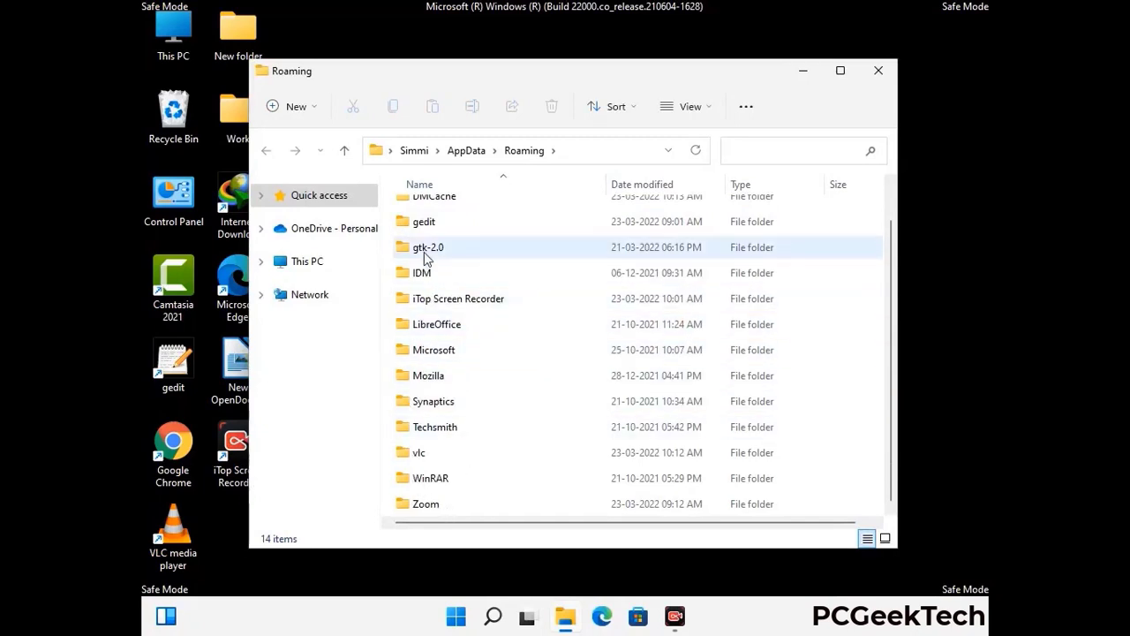
pyautogui.scroll(1, 437, 247)
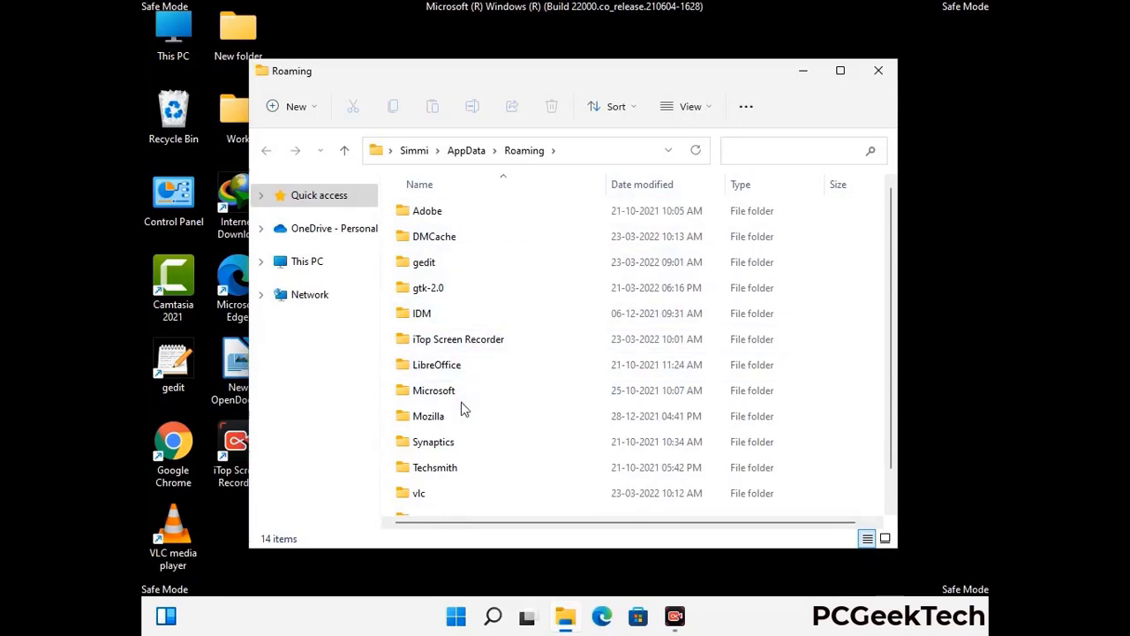
pyautogui.scroll(-1, 462, 412)
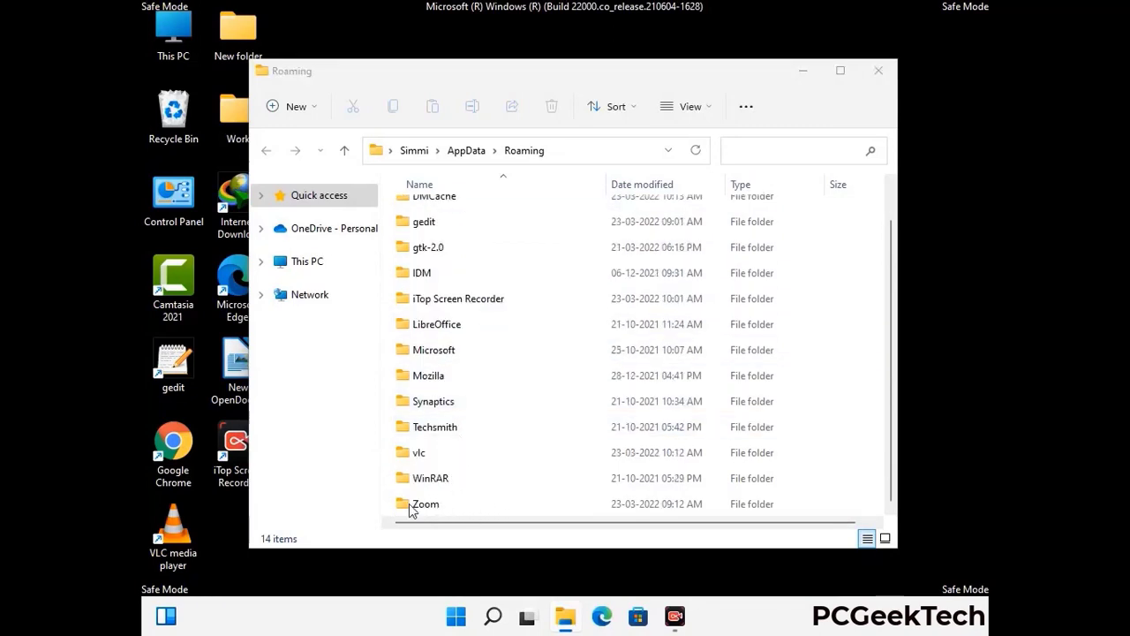
pyautogui.click(632, 503)
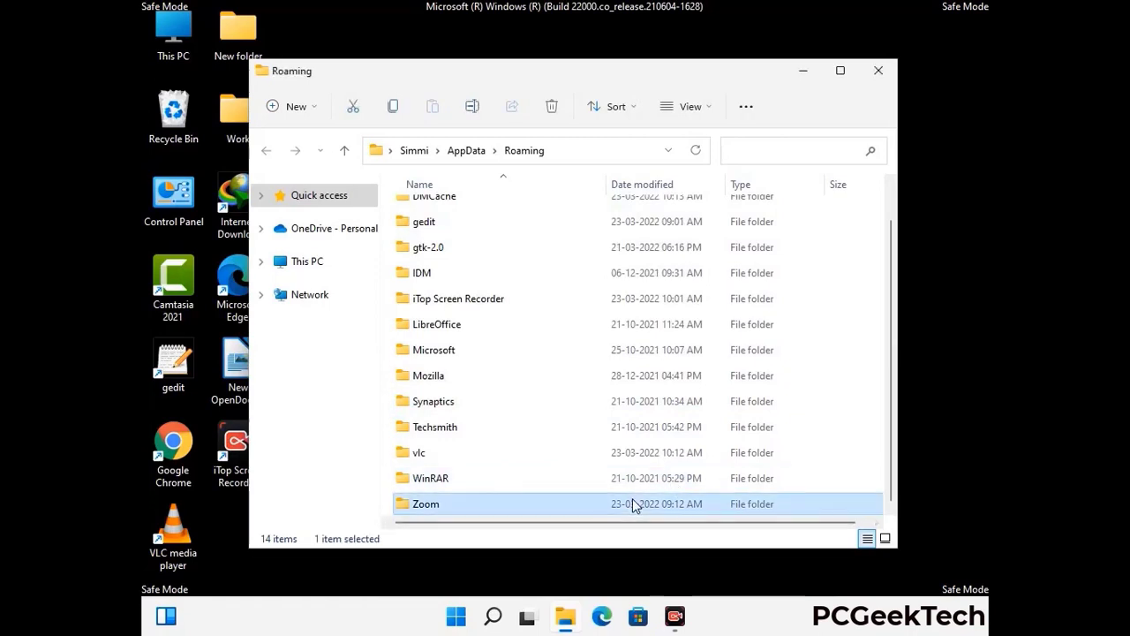
pyautogui.click(559, 112)
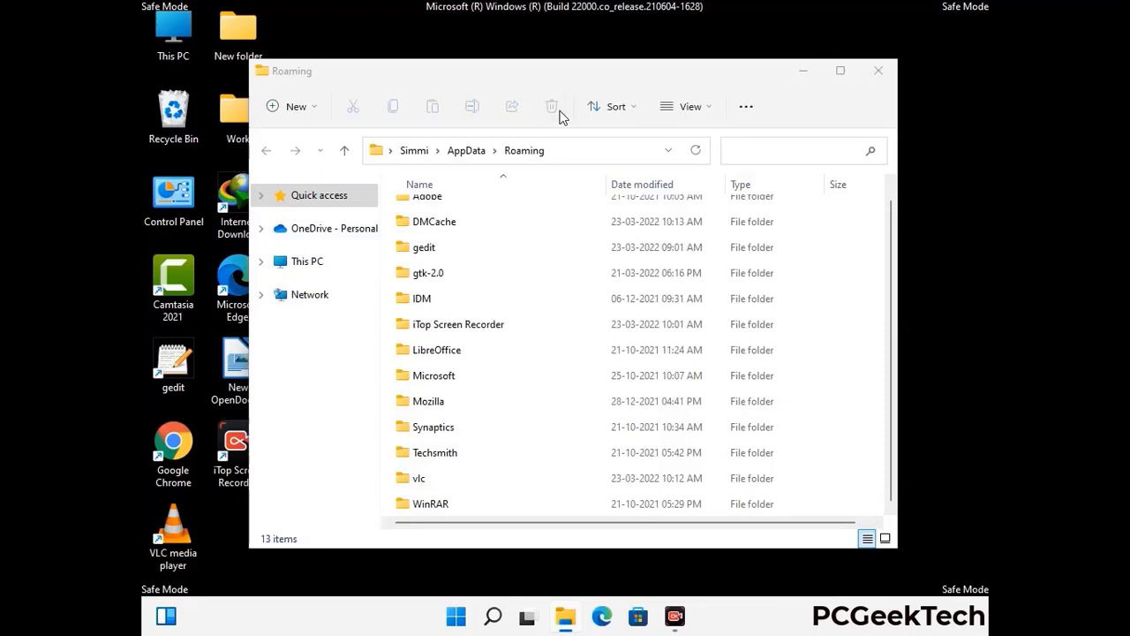
pyautogui.click(877, 78)
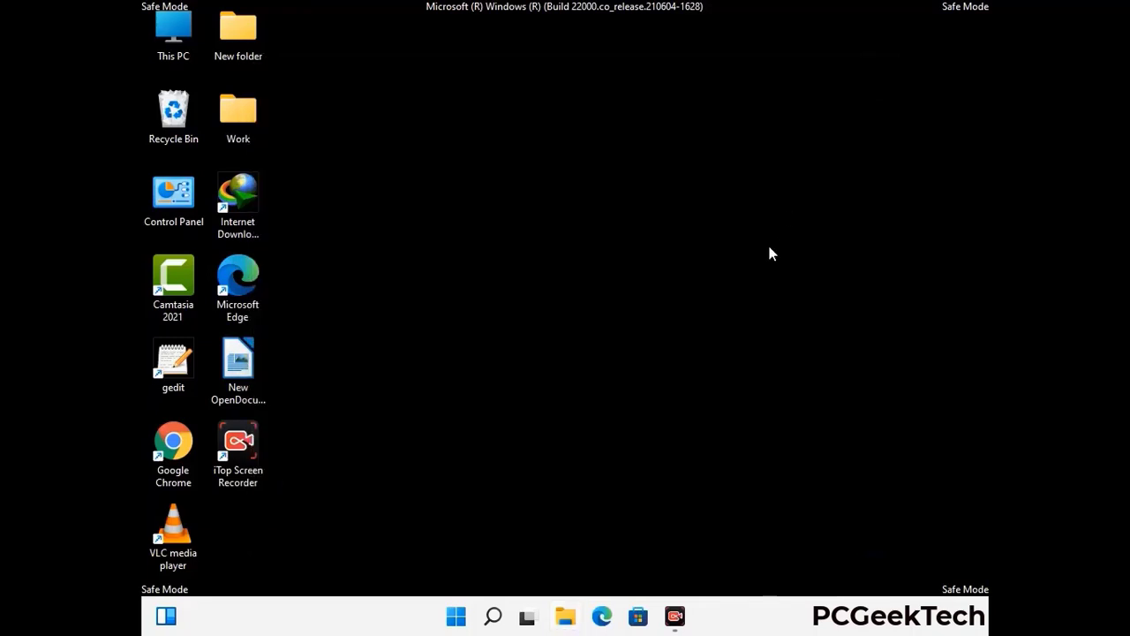
# - Open the AppData Local folder by running %LocalAppData% from the Run box
pyautogui.press('super+r')
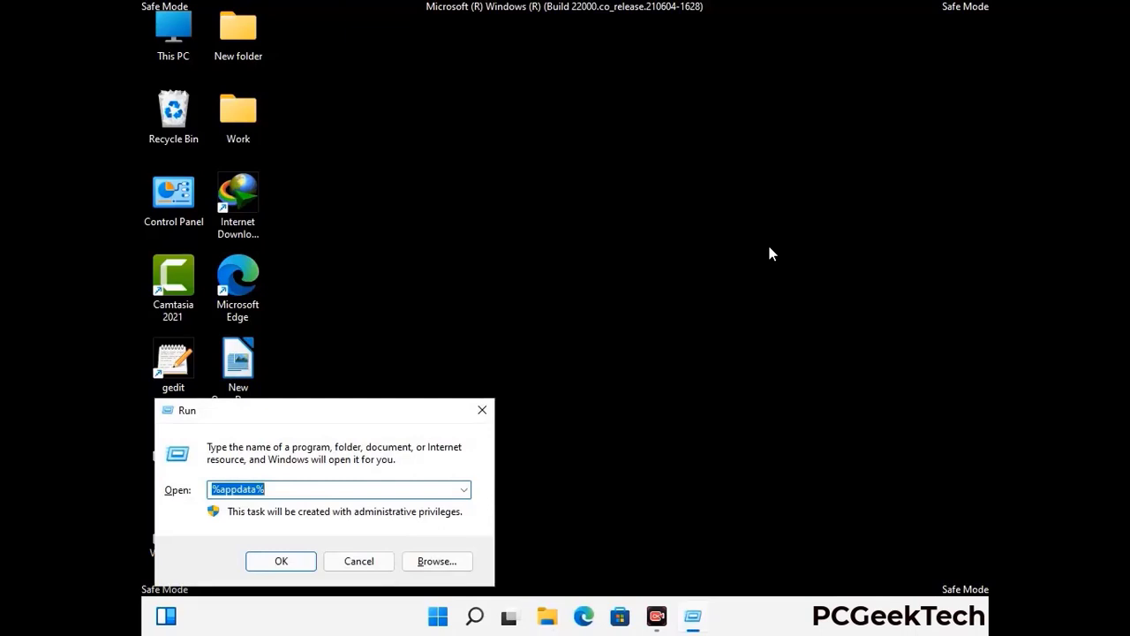
pyautogui.moveTo(354, 421); pyautogui.dragTo(593, 224)
pyautogui.write('%Local')
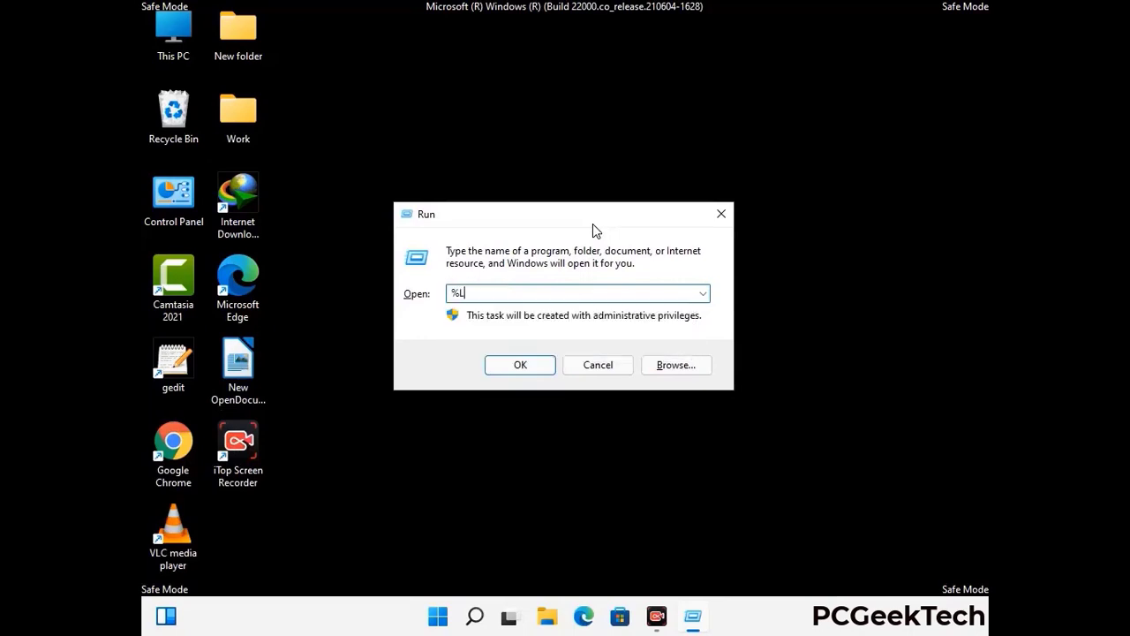
pyautogui.write('App')
pyautogui.press('Return')
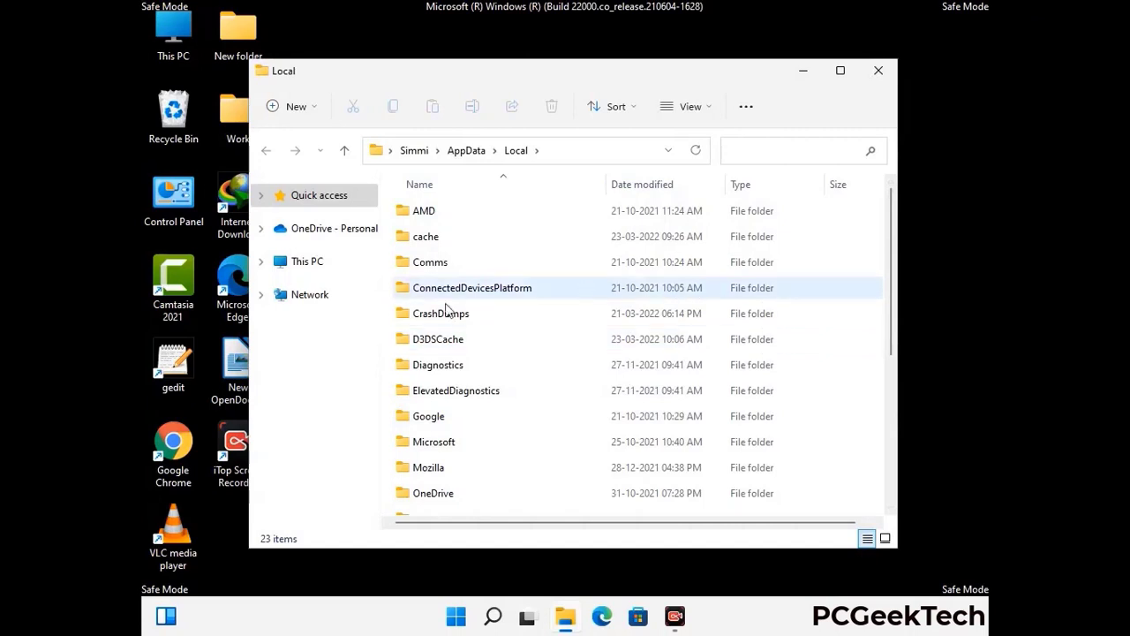
# - Send the Mozilla folder in Local to the Recycle Bin and close the window
pyautogui.scroll(-1, 474, 397)
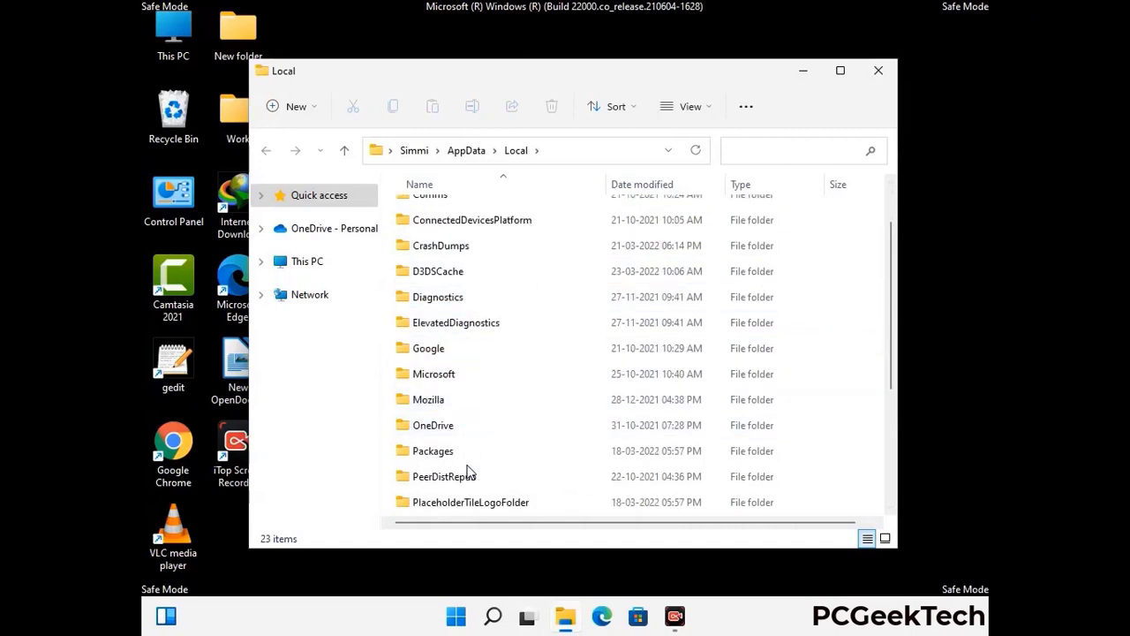
pyautogui.click(441, 404)
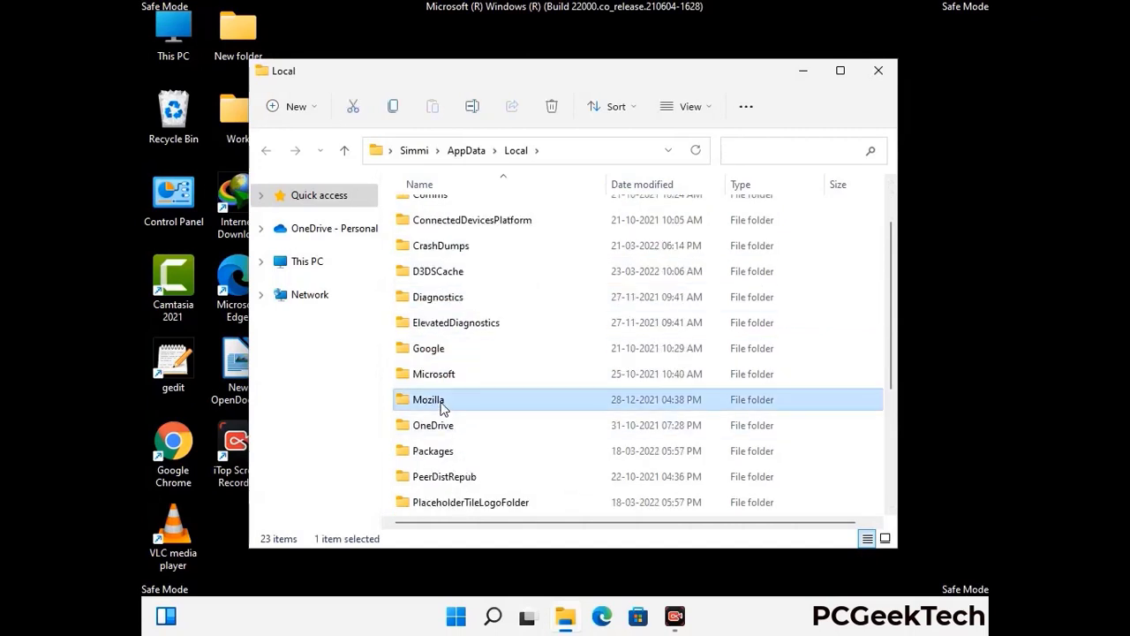
pyautogui.click(551, 115)
pyautogui.click(551, 115)
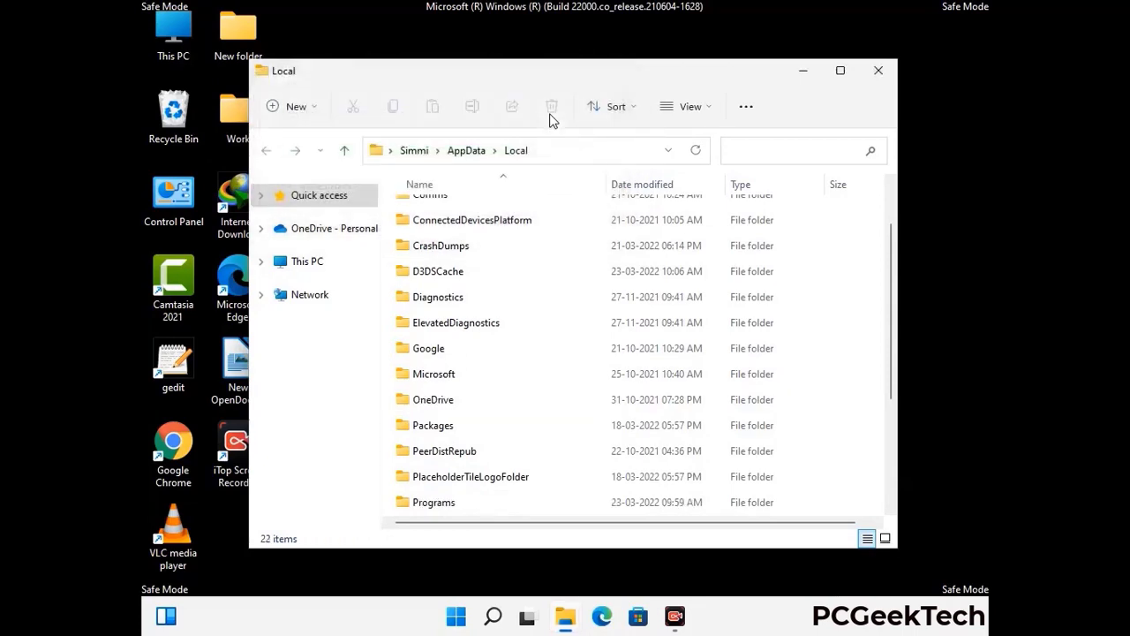
pyautogui.click(879, 78)
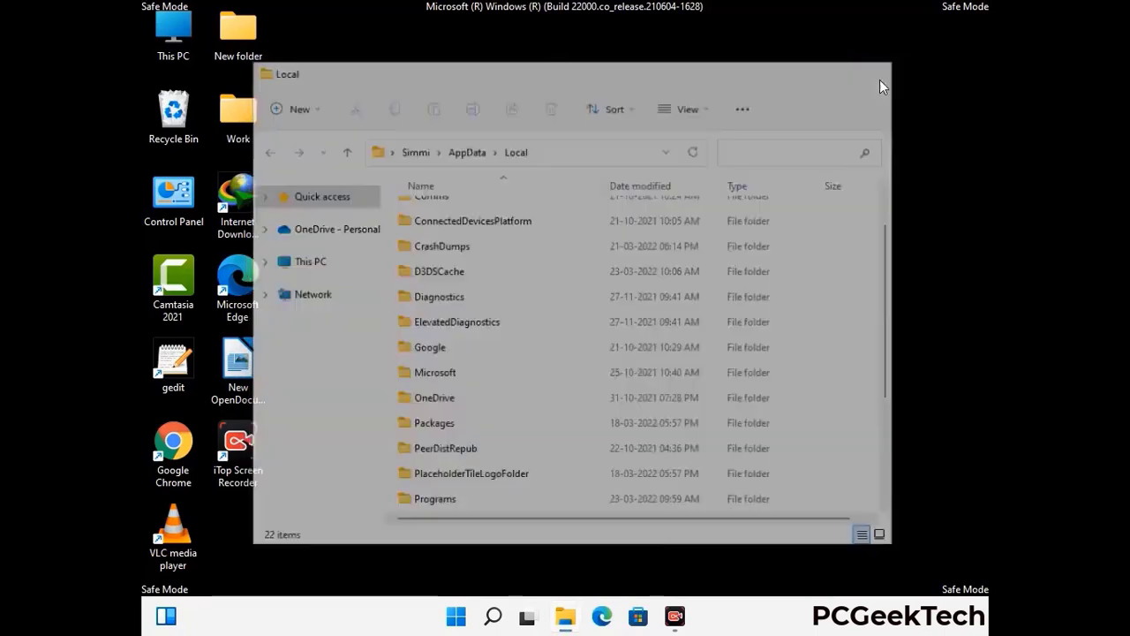
# - Open C:\ProgramData by running %ProgramData% from the Run box
pyautogui.press('super+r')
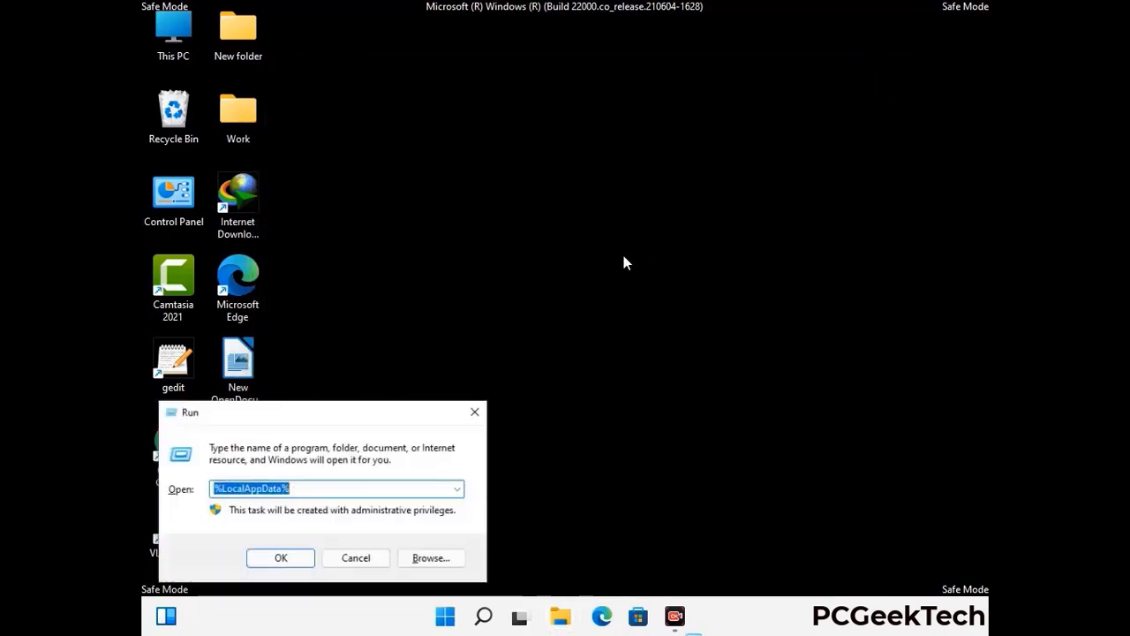
pyautogui.moveTo(291, 423); pyautogui.dragTo(520, 238)
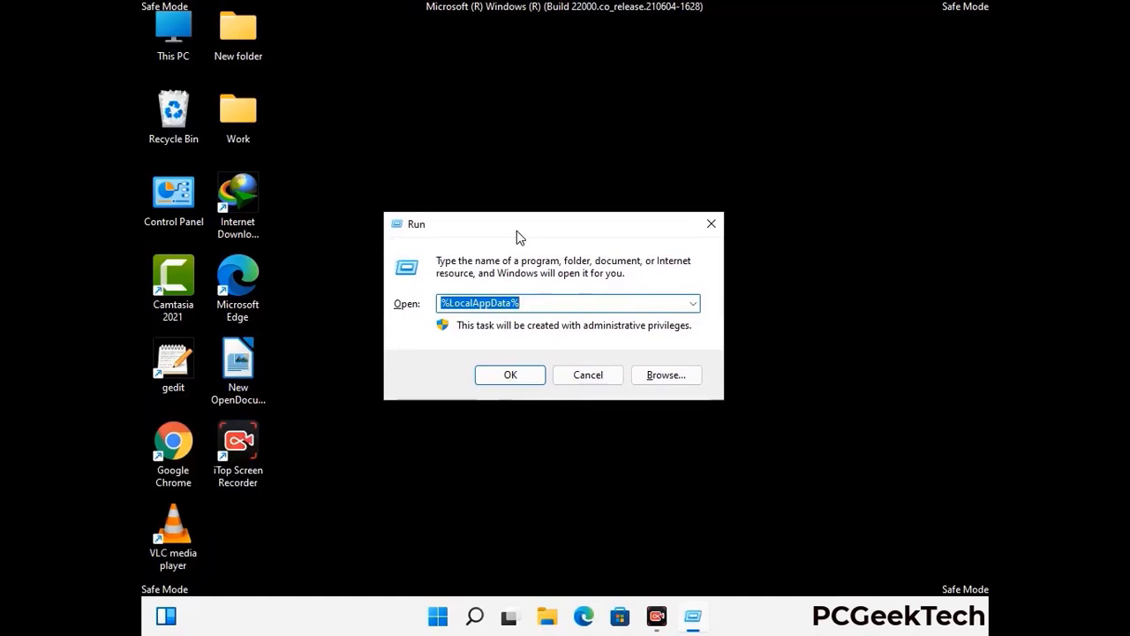
pyautogui.write('%')
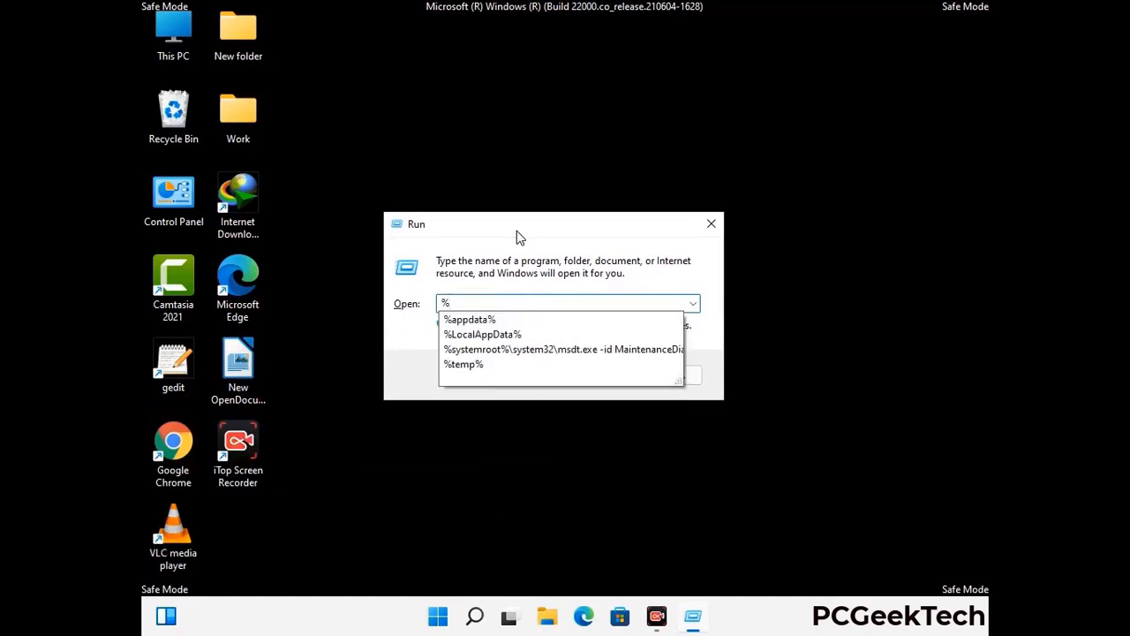
pyautogui.write('ProgramData%')
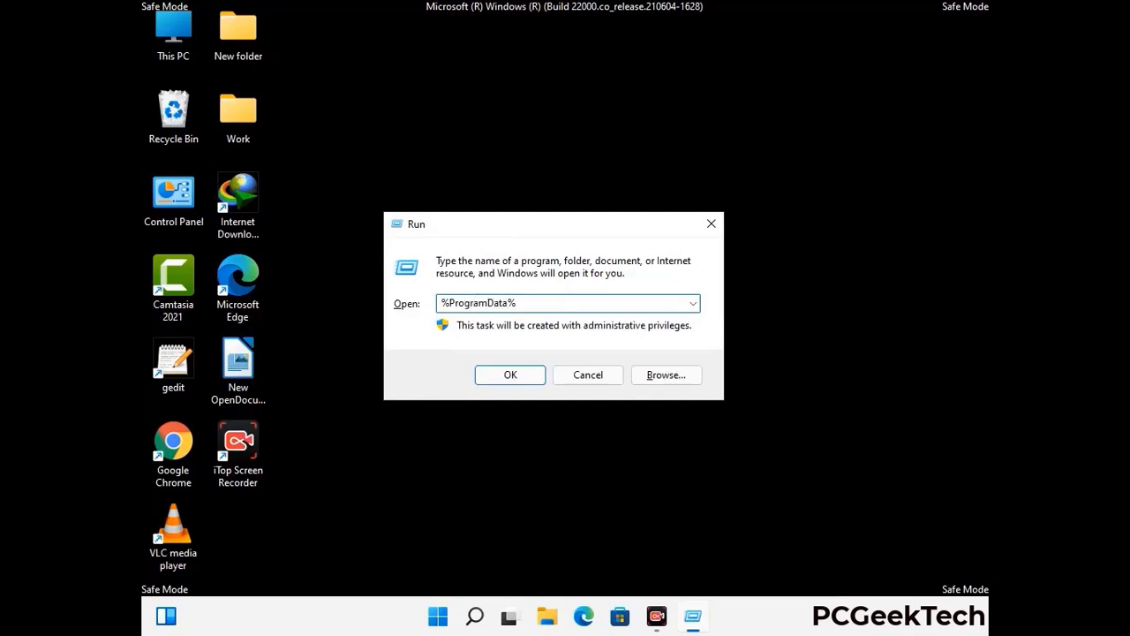
pyautogui.press('Return')
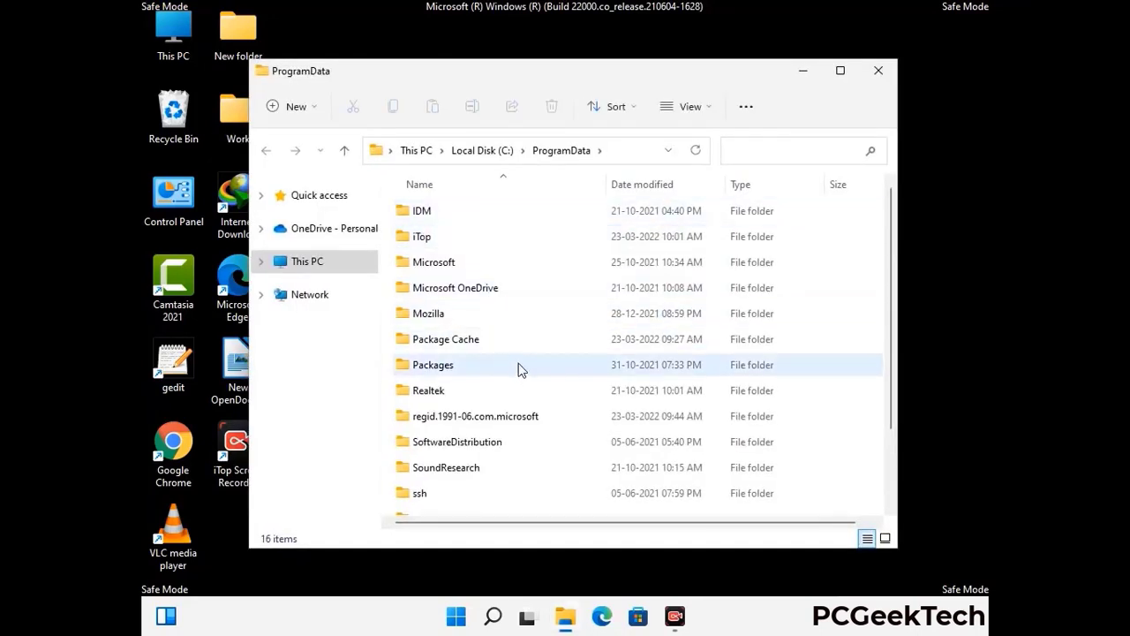
# - Delete the Mozilla folder from ProgramData and close the window
pyautogui.scroll(-1, 519, 373)
pyautogui.scroll(-1, 519, 376)
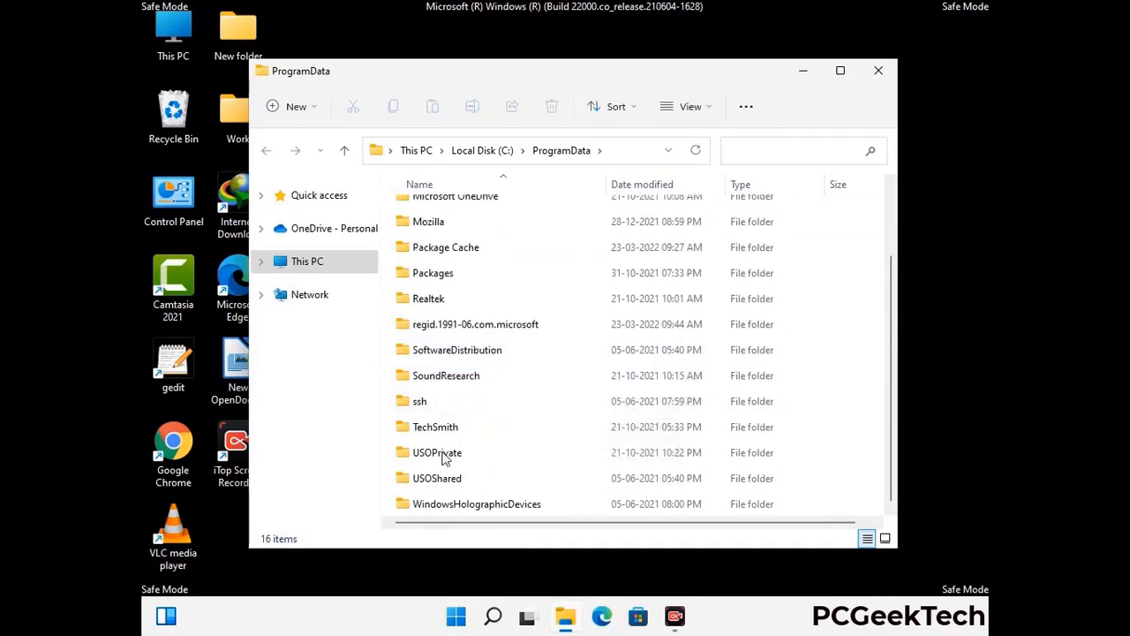
pyautogui.click(425, 222)
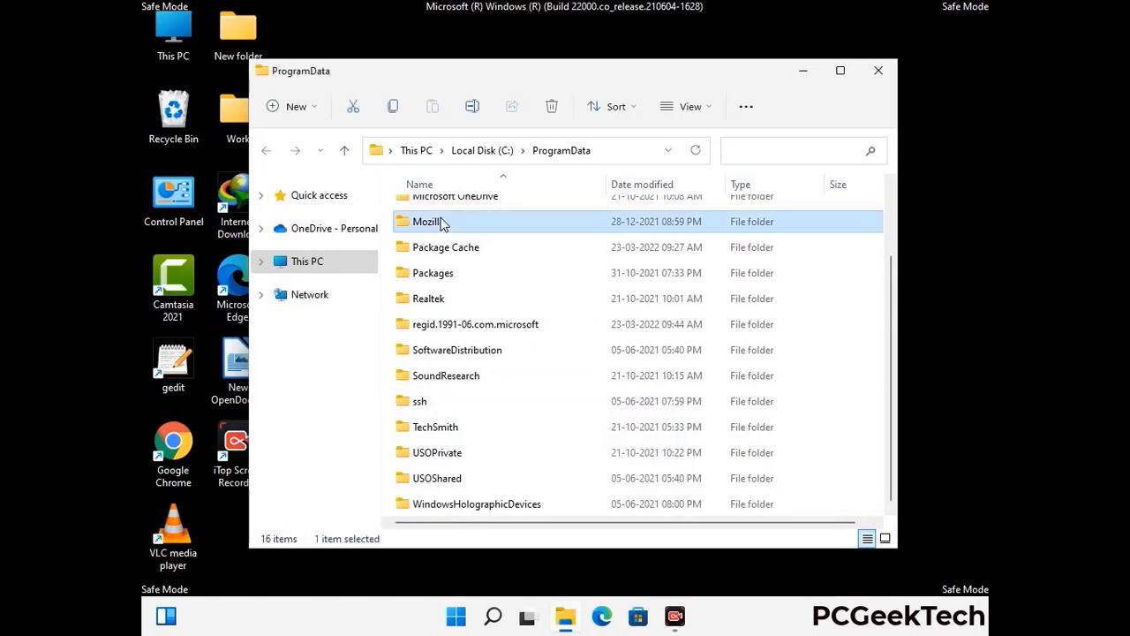
pyautogui.click(555, 108)
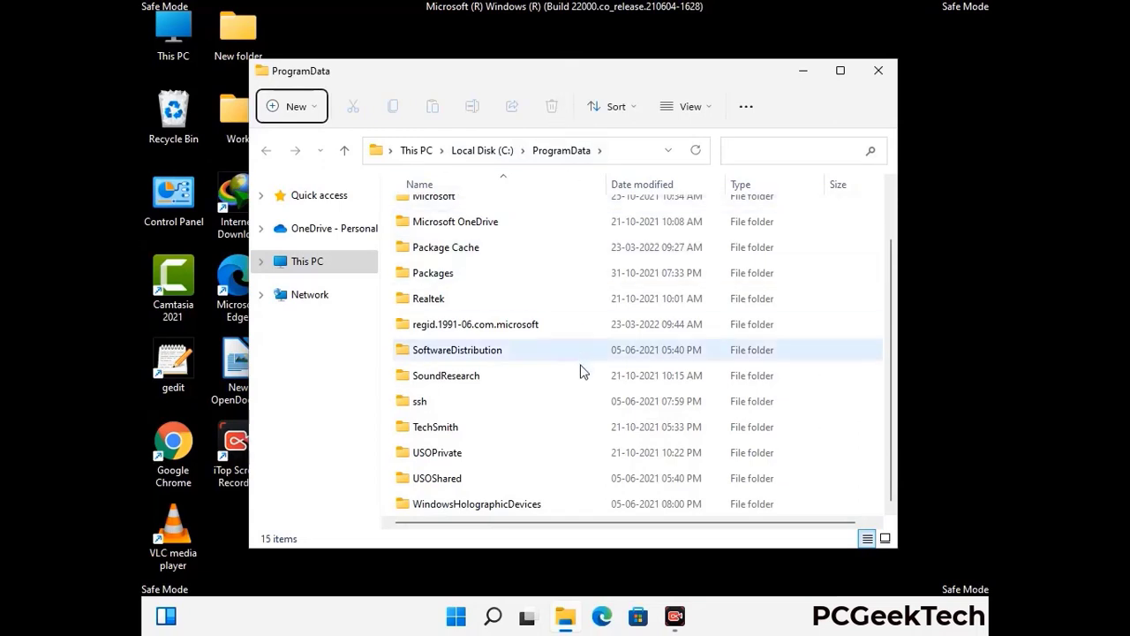
pyautogui.scroll(1, 581, 373)
pyautogui.click(888, 74)
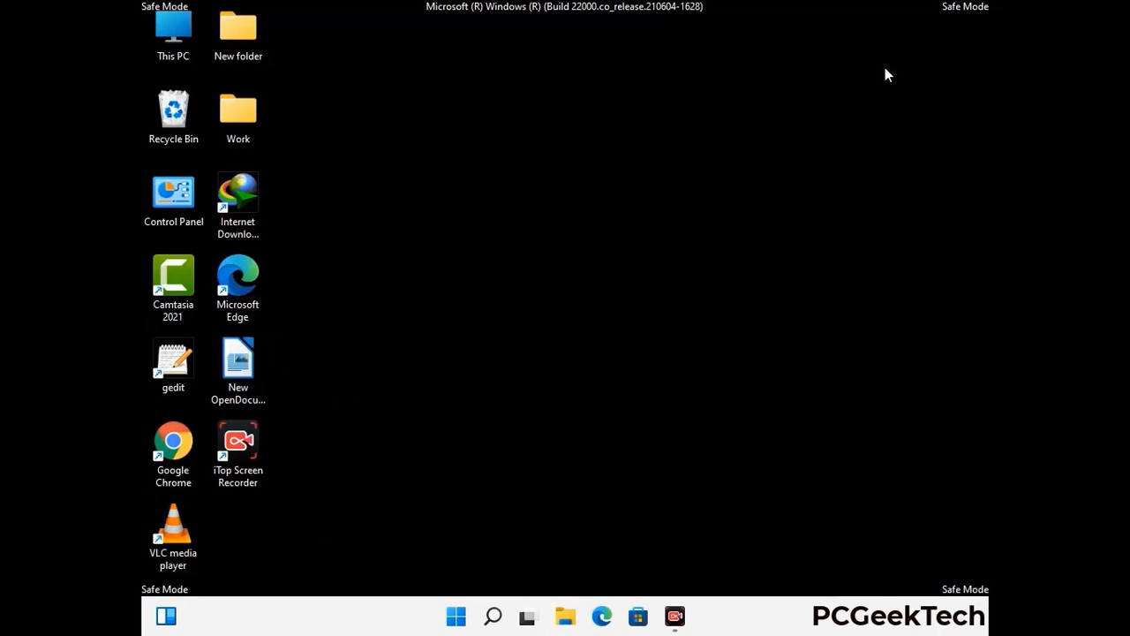
pyautogui.press('super+r')
pyautogui.moveTo(369, 409); pyautogui.dragTo(587, 223)
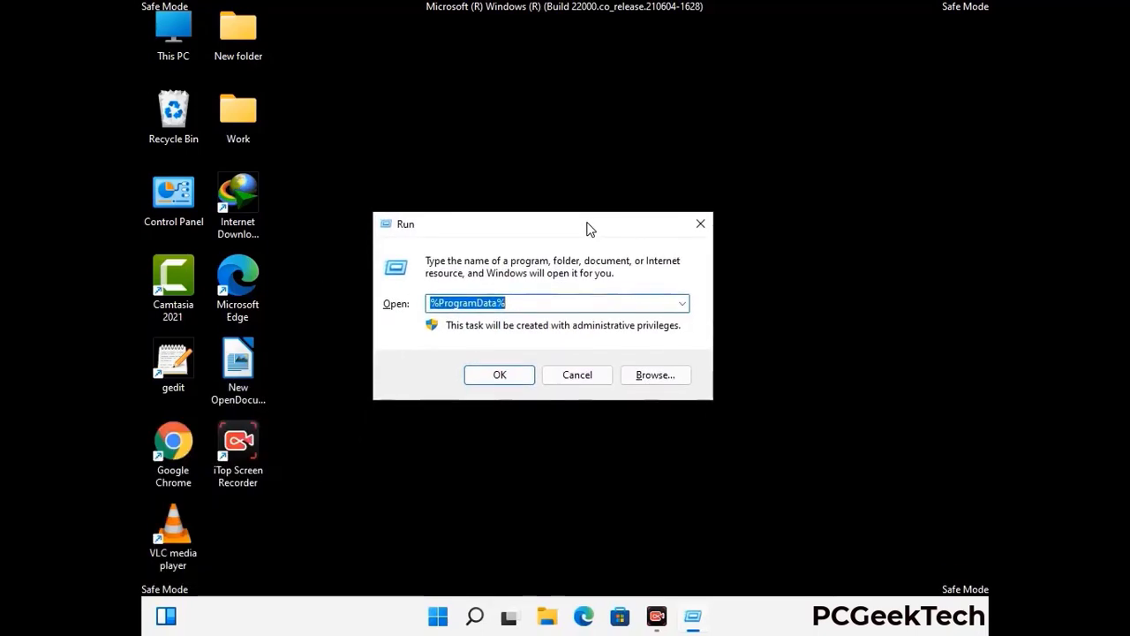
pyautogui.write('%Wi')
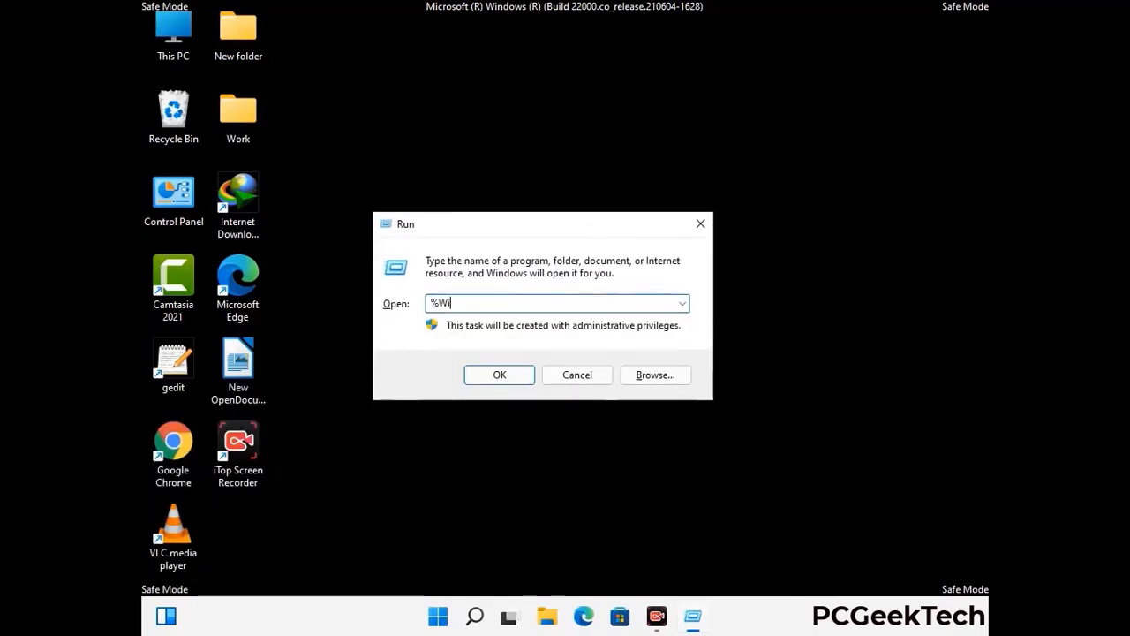
pyautogui.write('nDir%')
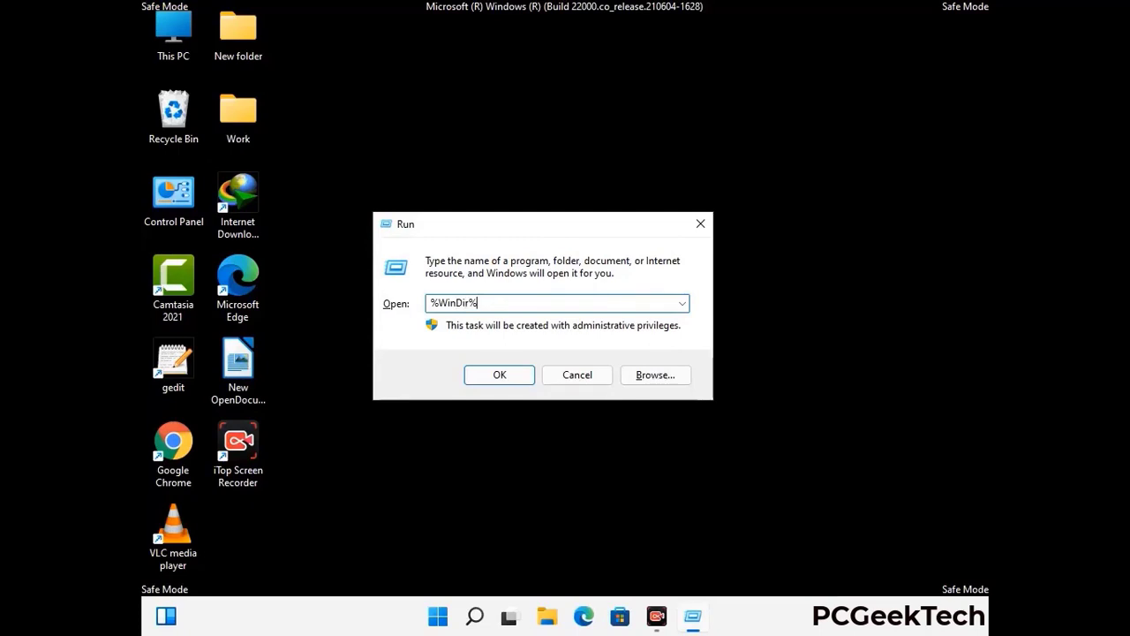
pyautogui.press('Return')
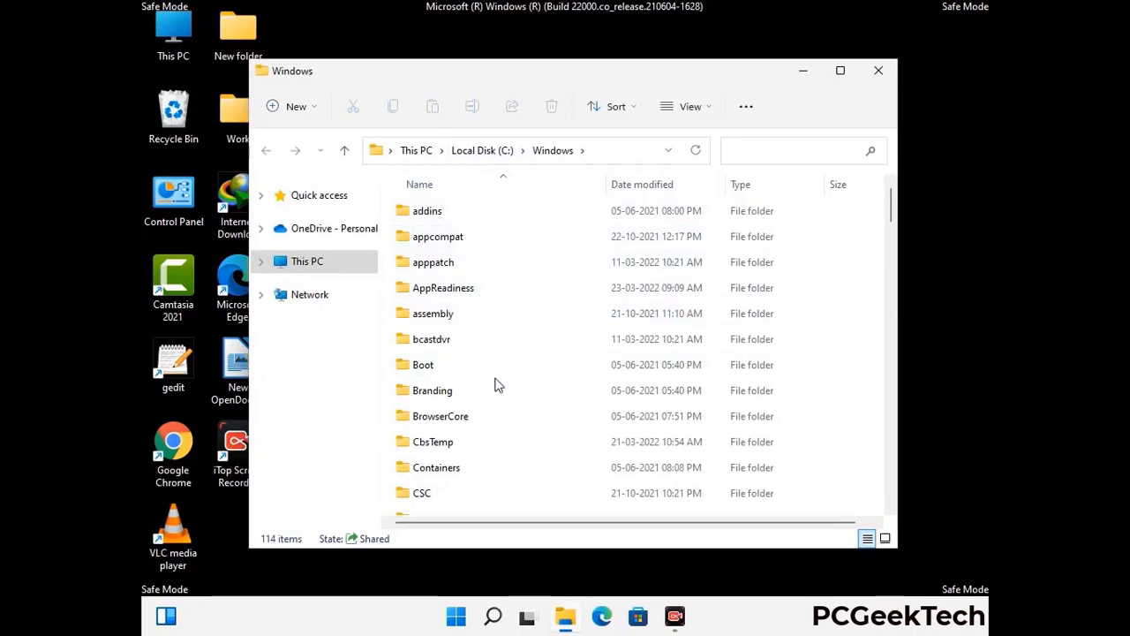
pyautogui.scroll(-1, 496, 388)
pyautogui.scroll(-3, 498, 390)
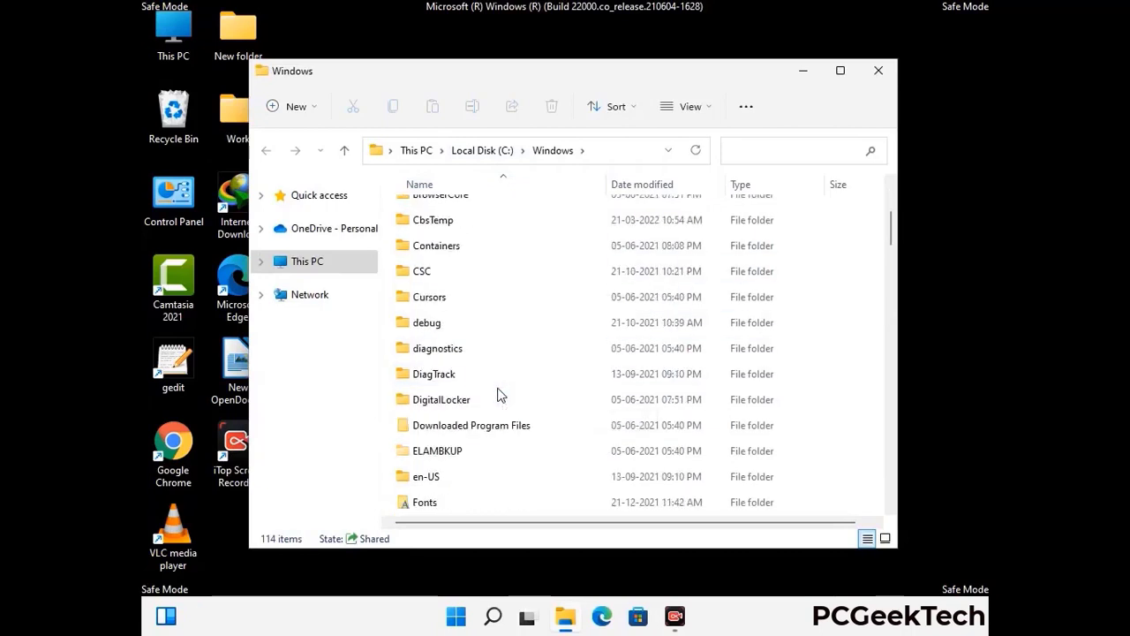
pyautogui.scroll(-5, 497, 398)
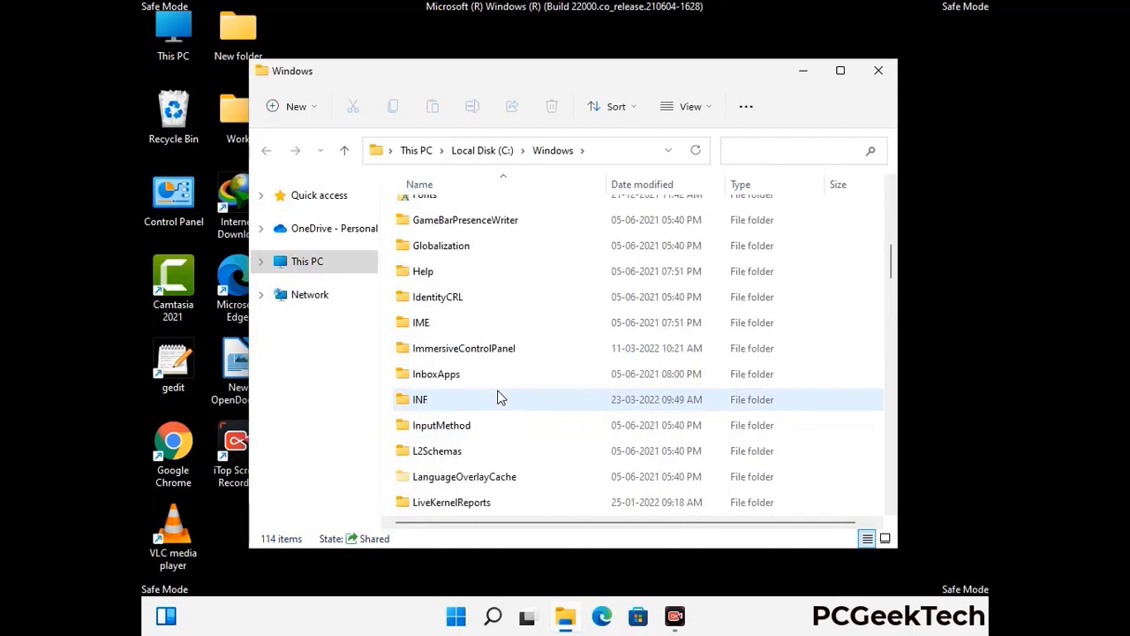
pyautogui.scroll(-4, 497, 398)
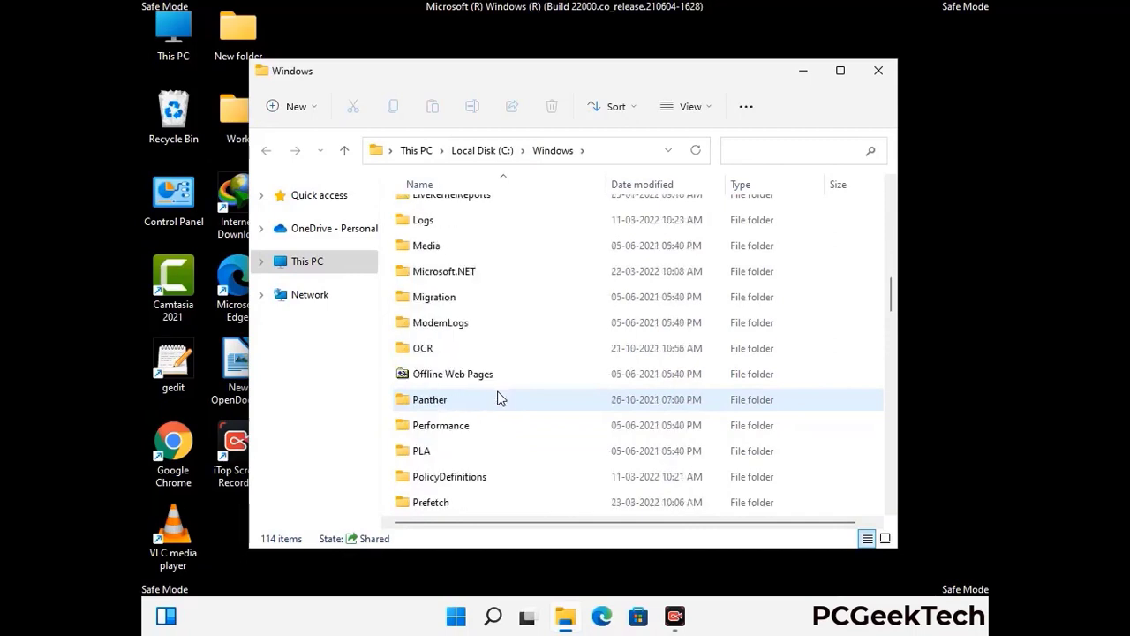
pyautogui.scroll(-6, 497, 398)
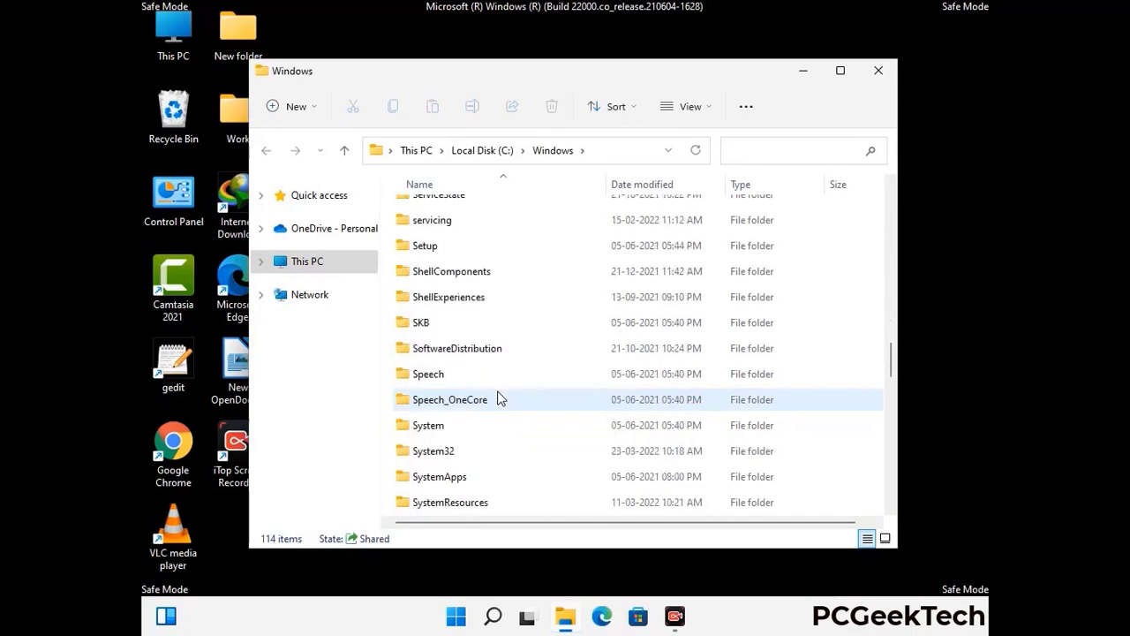
pyautogui.scroll(-7, 497, 399)
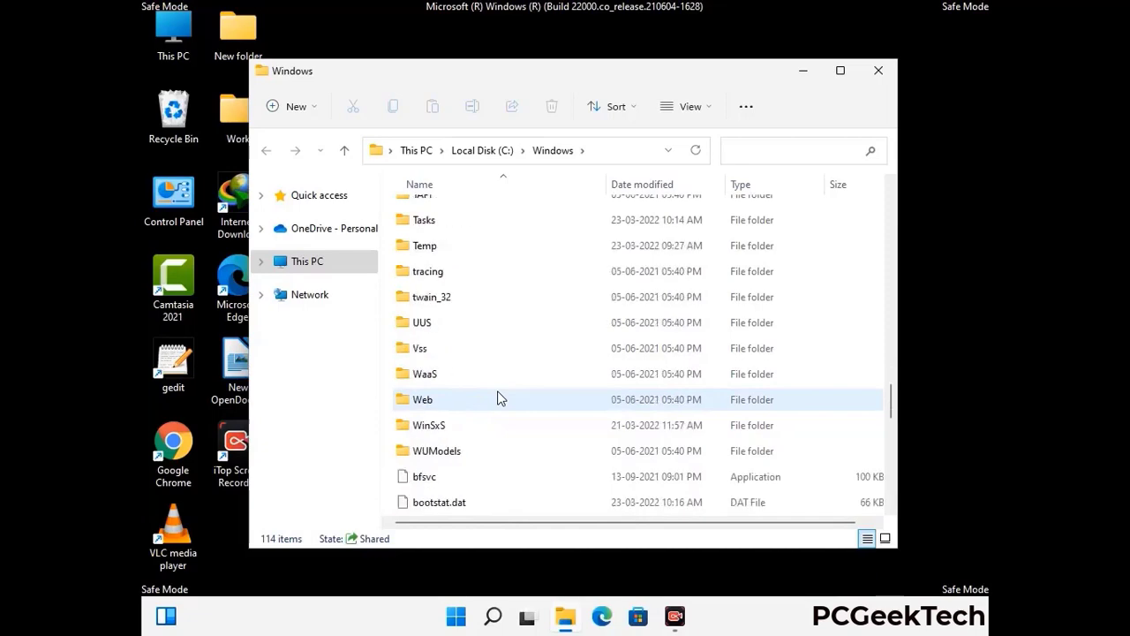
pyautogui.scroll(-8, 497, 398)
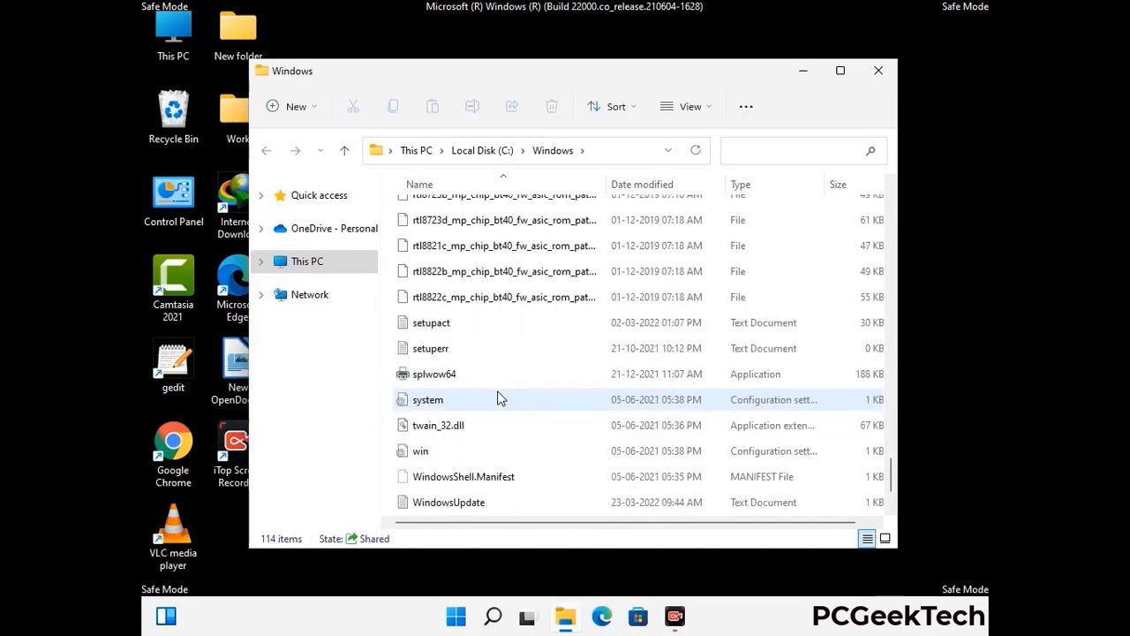
pyautogui.scroll(15, 497, 398)
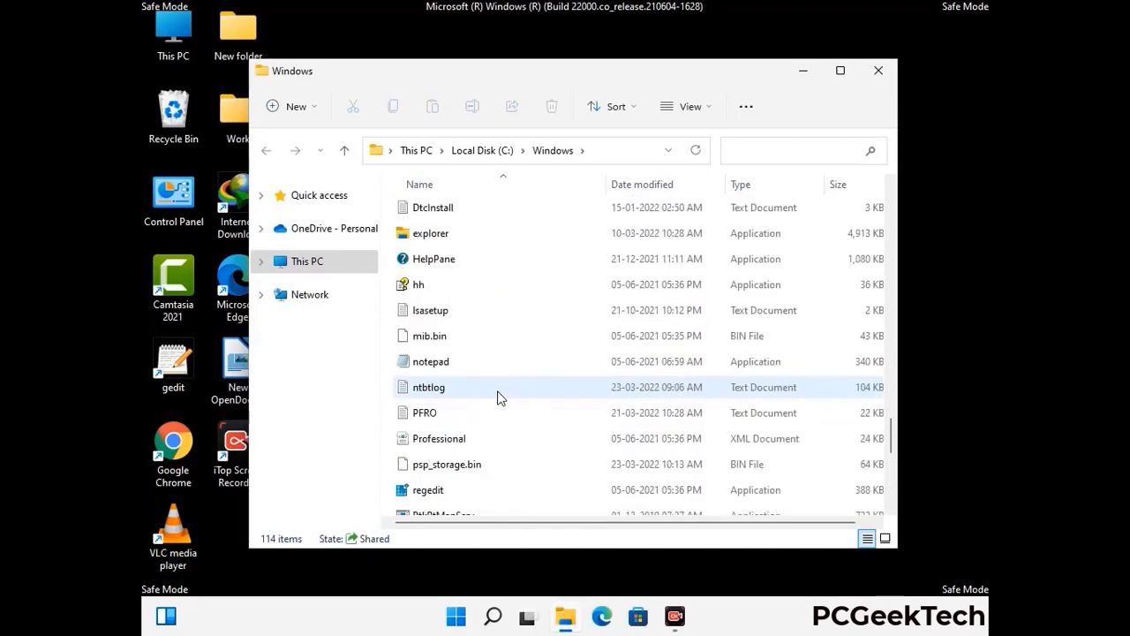
pyautogui.scroll(3, 498, 398)
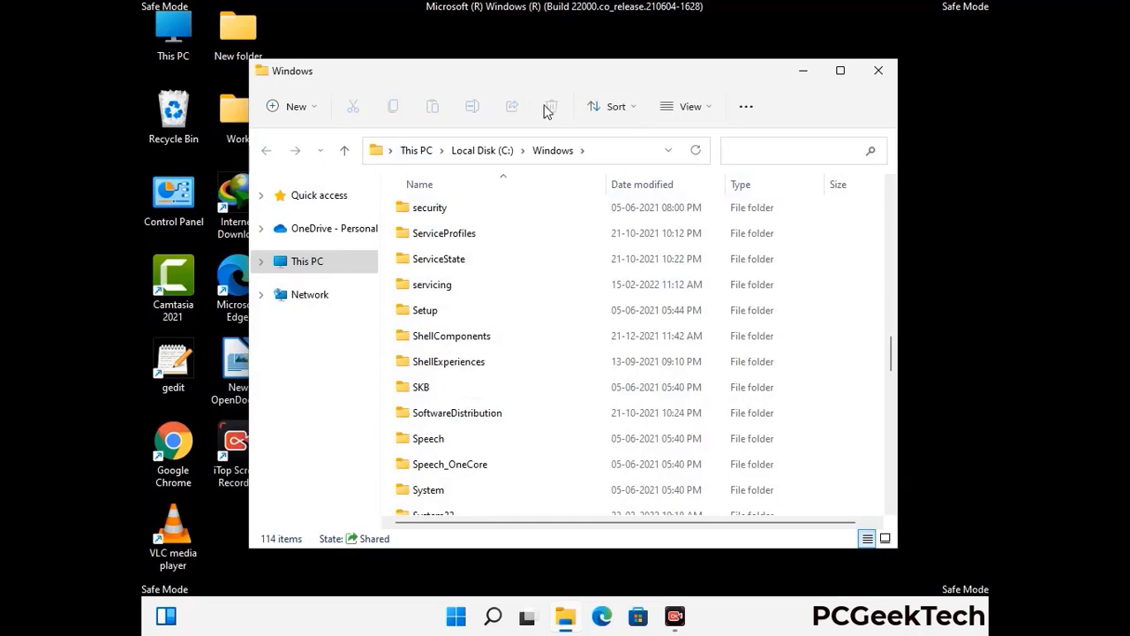
pyautogui.click(887, 75)
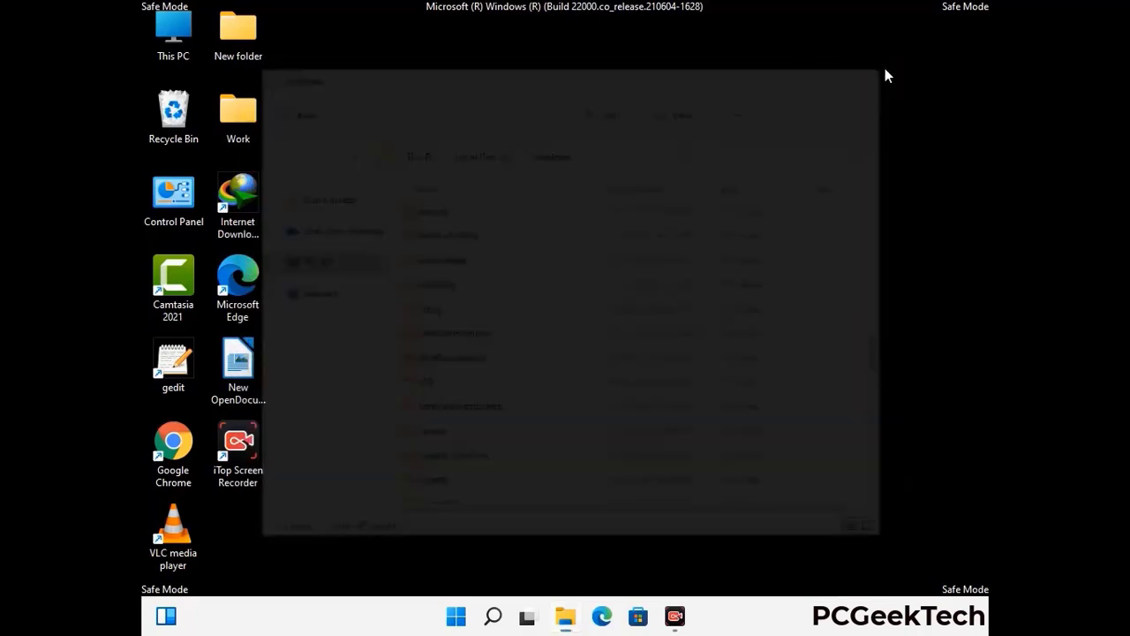
# - Open the user's AppData\Local\Temp folder by running %temp%
pyautogui.press('super+r')
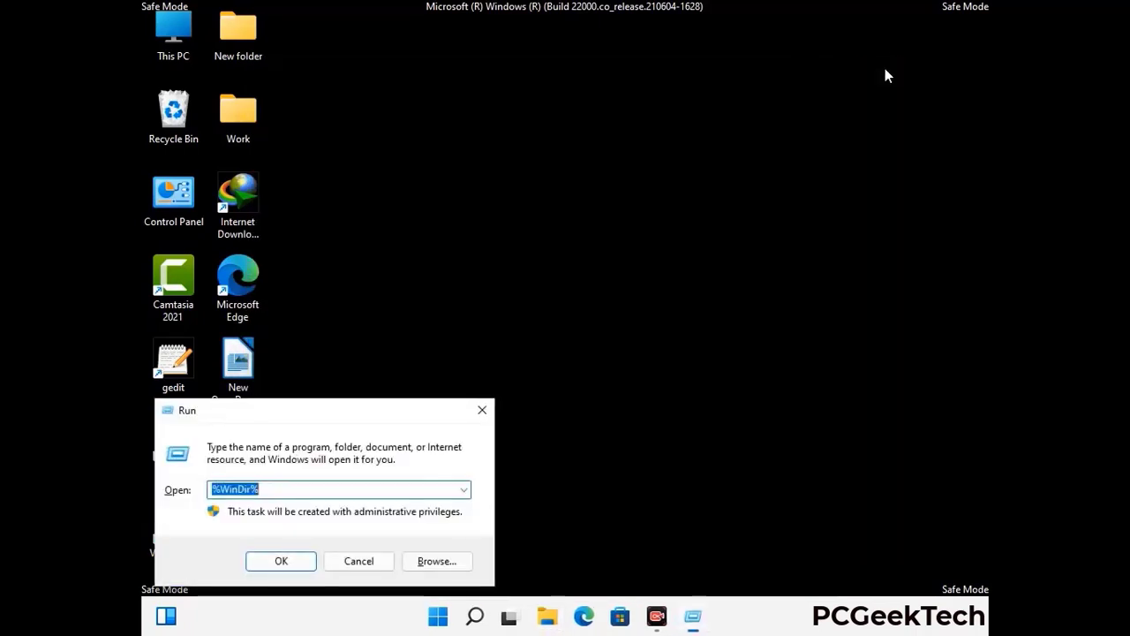
pyautogui.moveTo(378, 418); pyautogui.dragTo(643, 151)
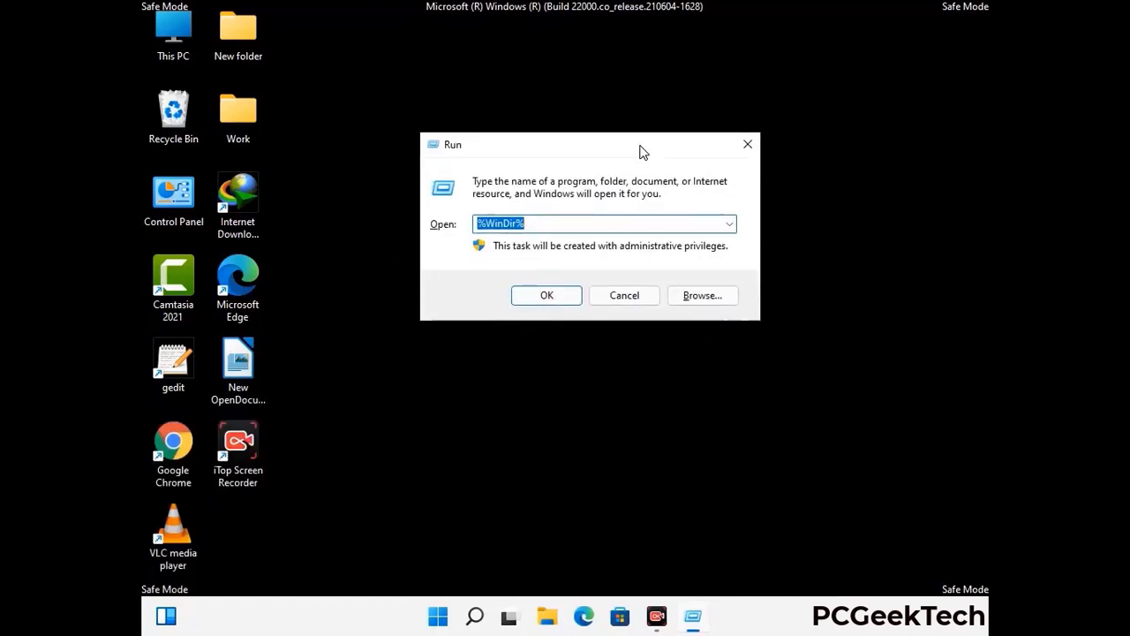
pyautogui.write('%temp%')
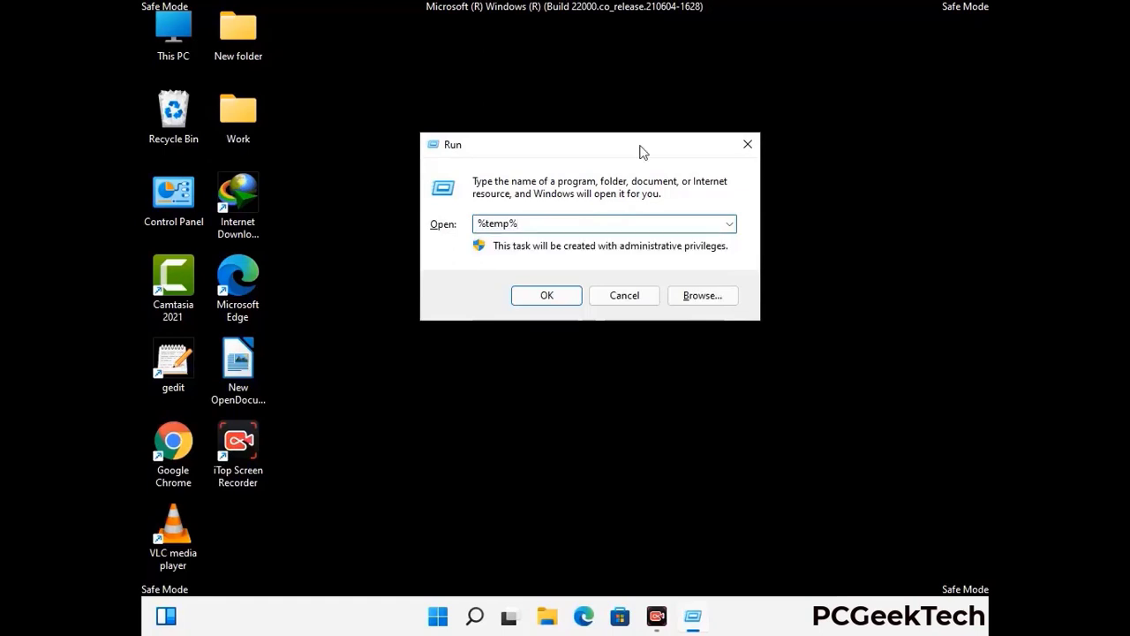
pyautogui.click(565, 295)
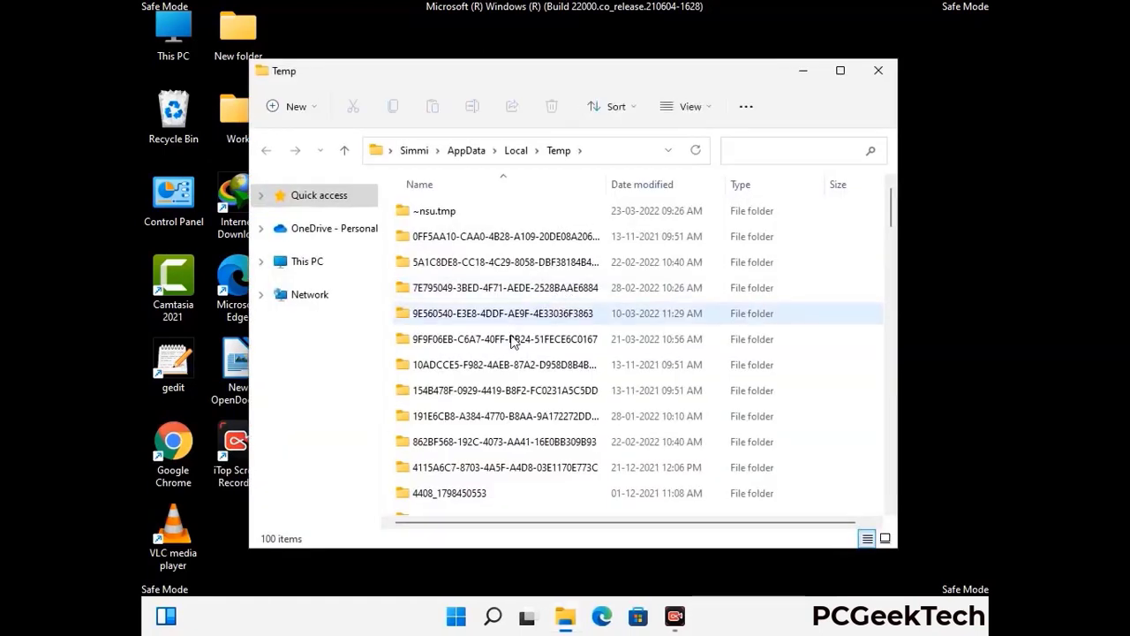
# - Select all items in Temp, delete them, and close the window
pyautogui.click(512, 341)
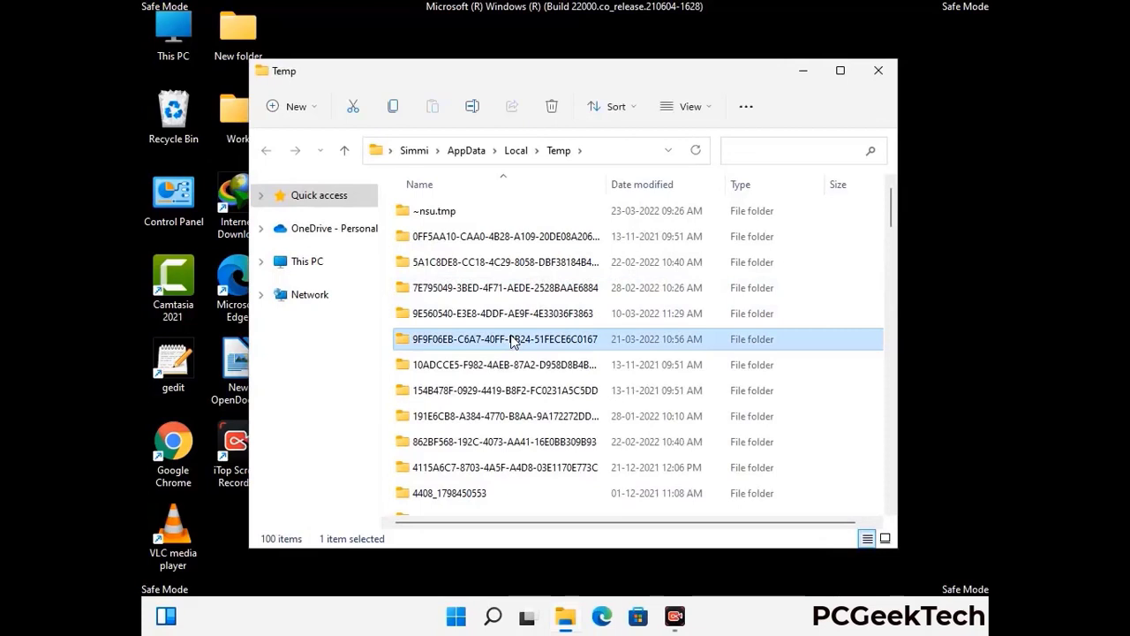
pyautogui.hotkey('ctrl', 'a')
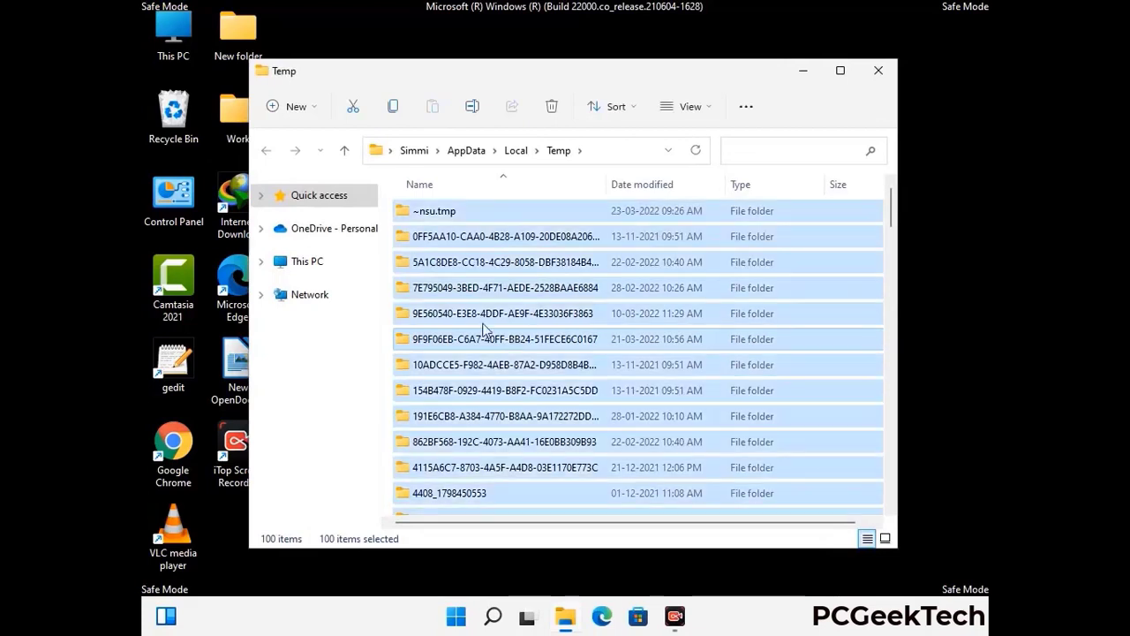
pyautogui.click(554, 107)
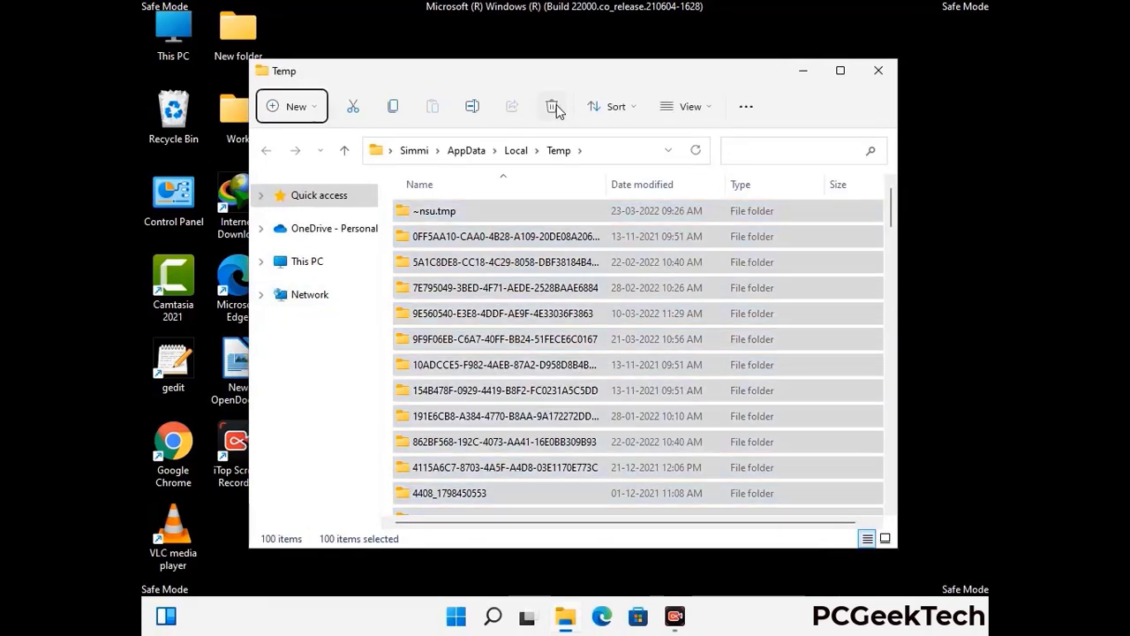
pyautogui.click(879, 70)
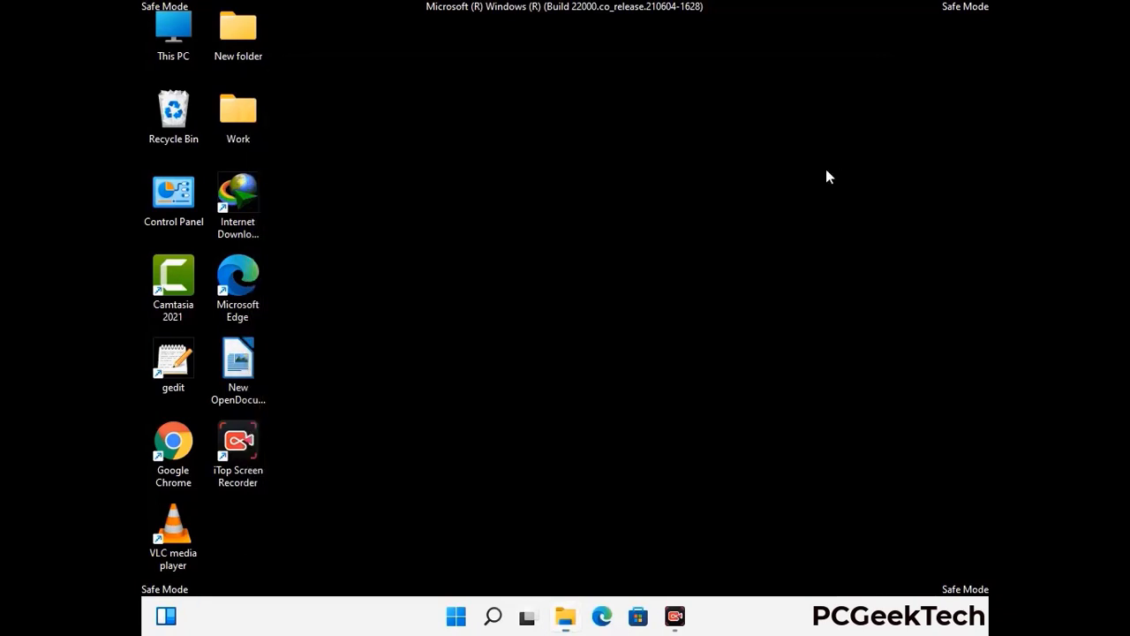
# - Run temp to open C:\Windows\Temp, delete all six items, and close the window
pyautogui.press('super+r')
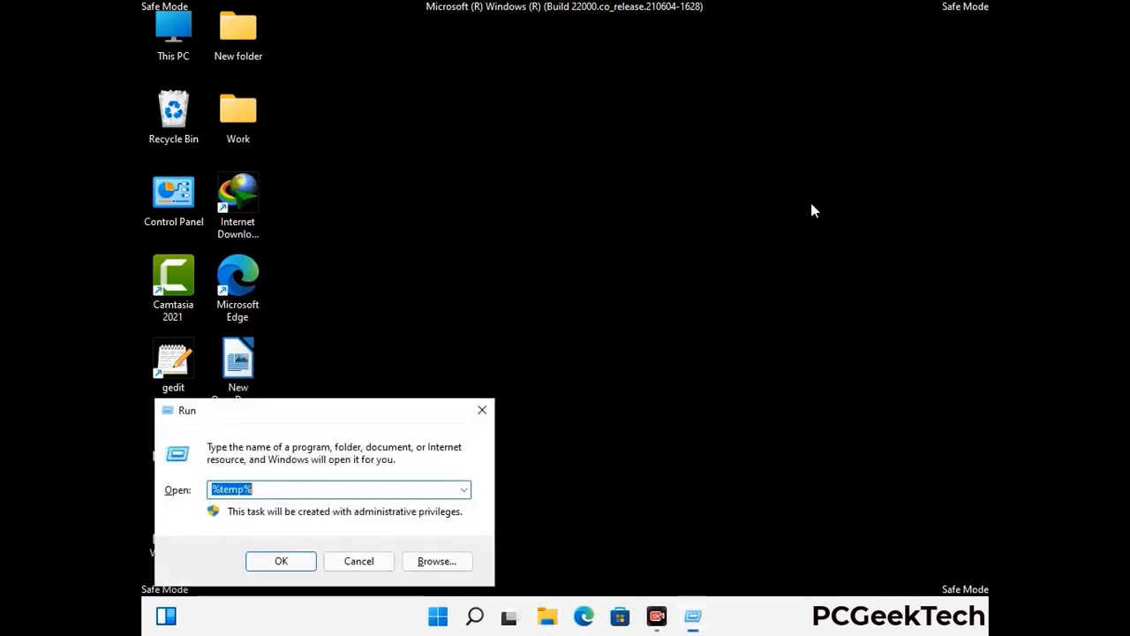
pyautogui.moveTo(380, 408); pyautogui.dragTo(645, 164)
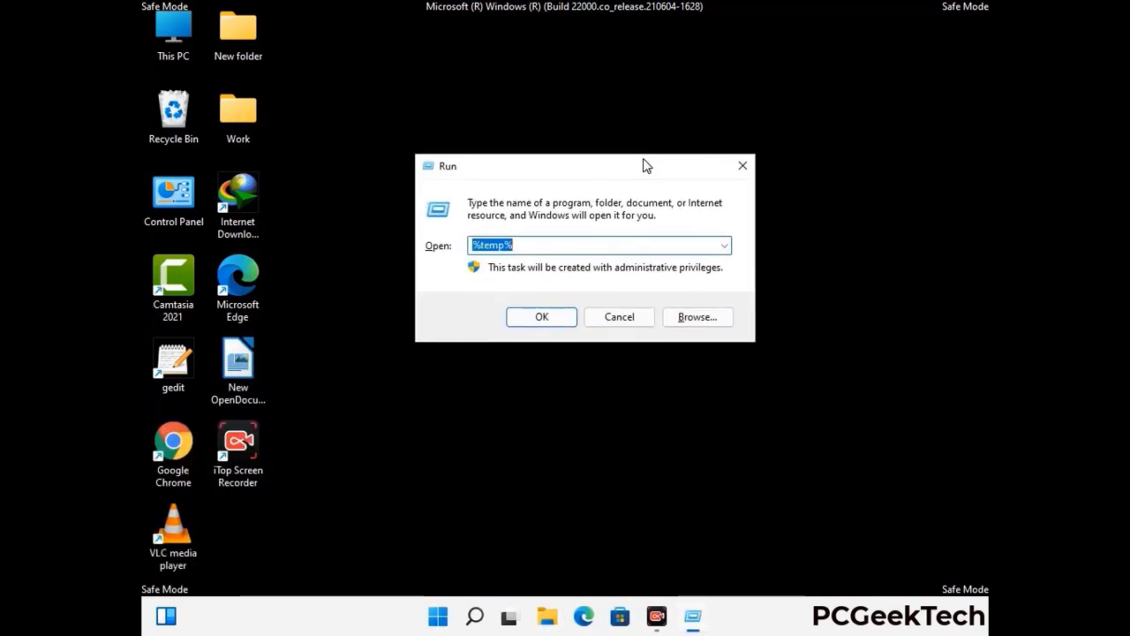
pyautogui.write('temp')
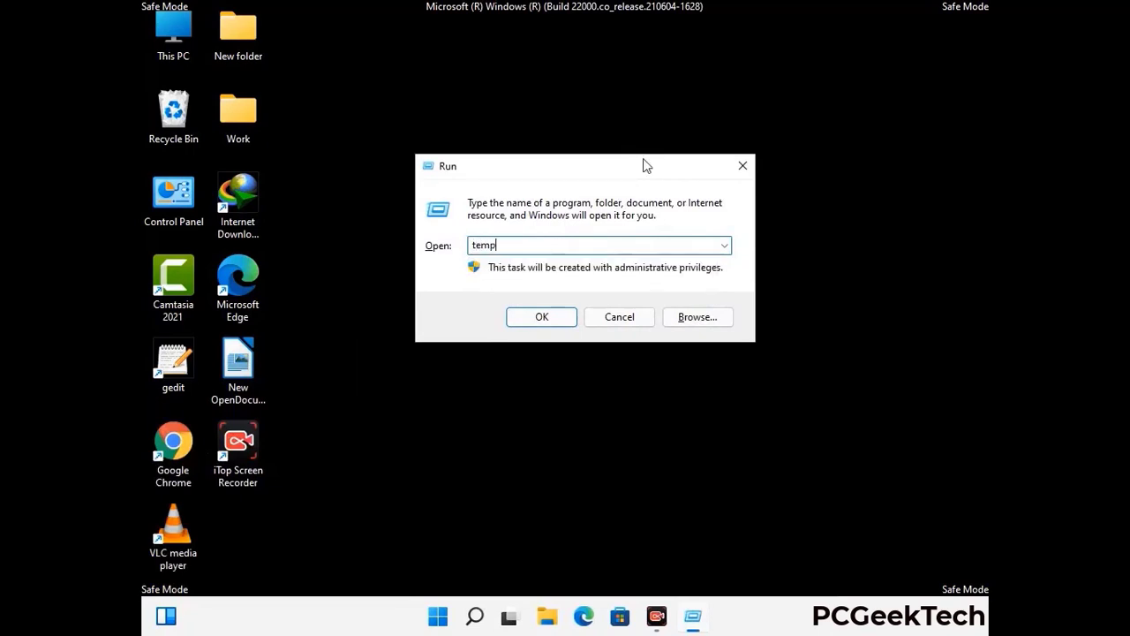
pyautogui.press('Return')
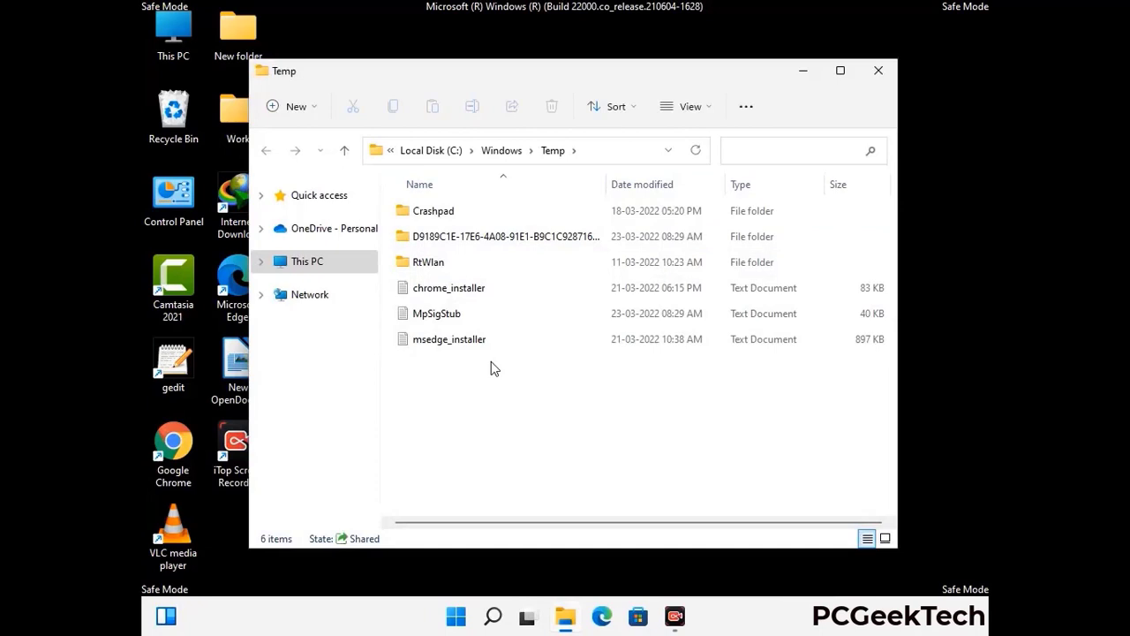
pyautogui.hotkey('ctrl', 'a')
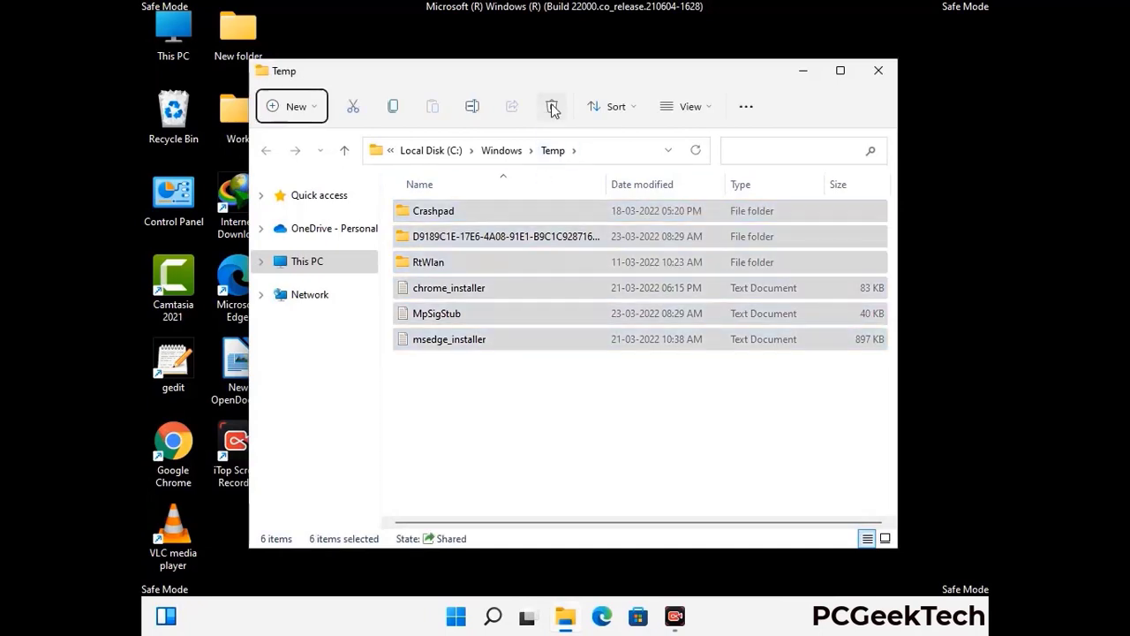
pyautogui.click(552, 107)
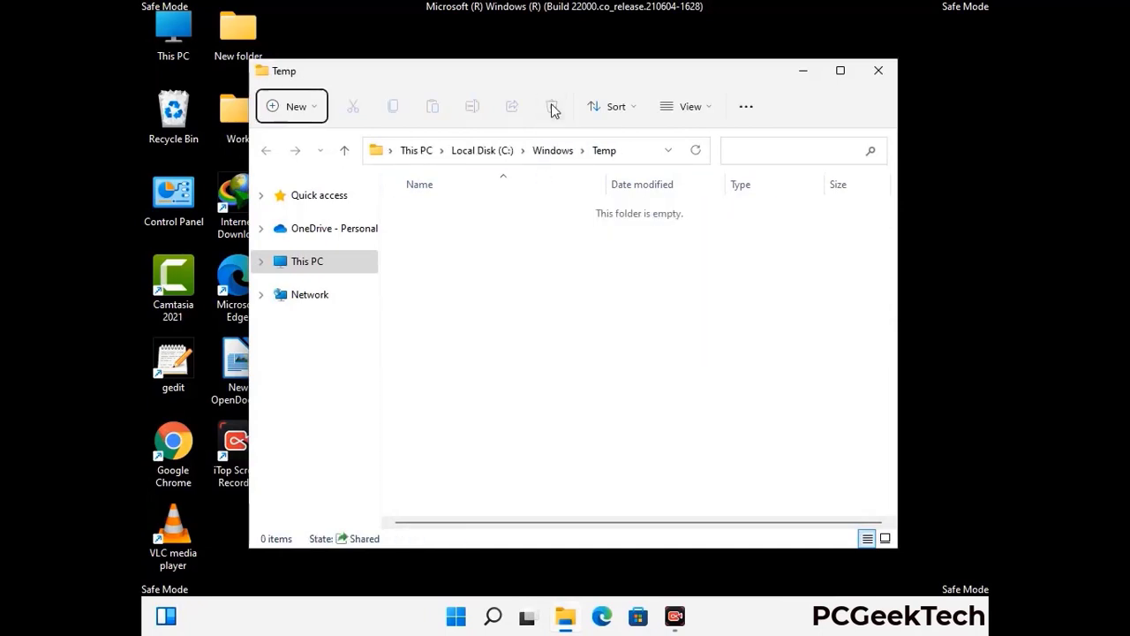
pyautogui.click(878, 70)
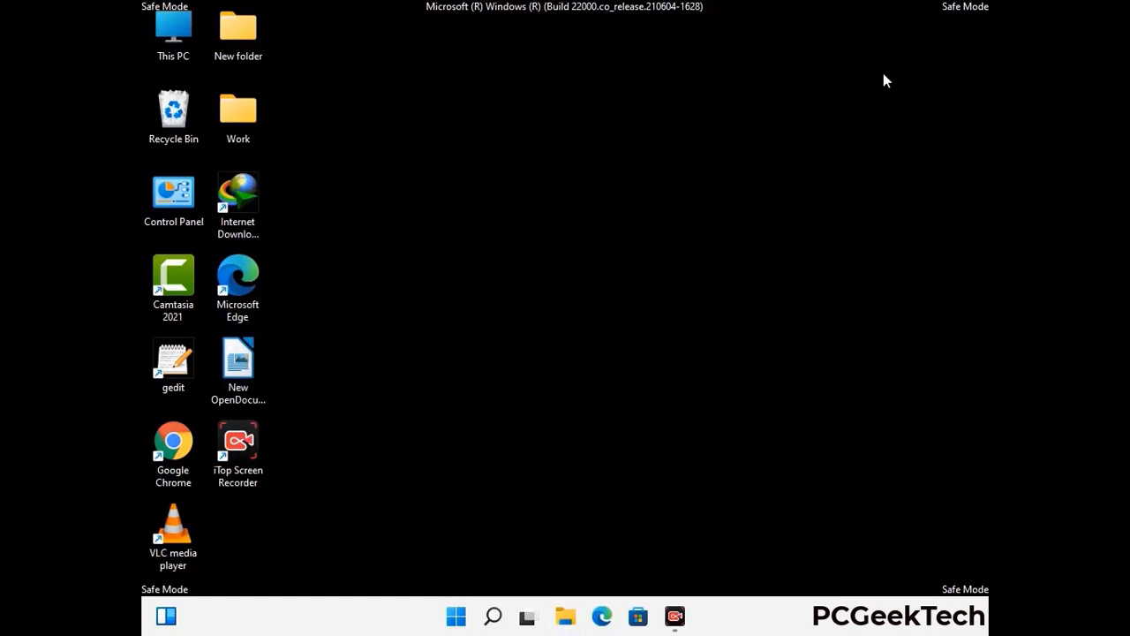
# - Launch Registry Editor by running regedit from the Run box
pyautogui.press('super+r')
pyautogui.moveTo(342, 412); pyautogui.dragTo(588, 141)
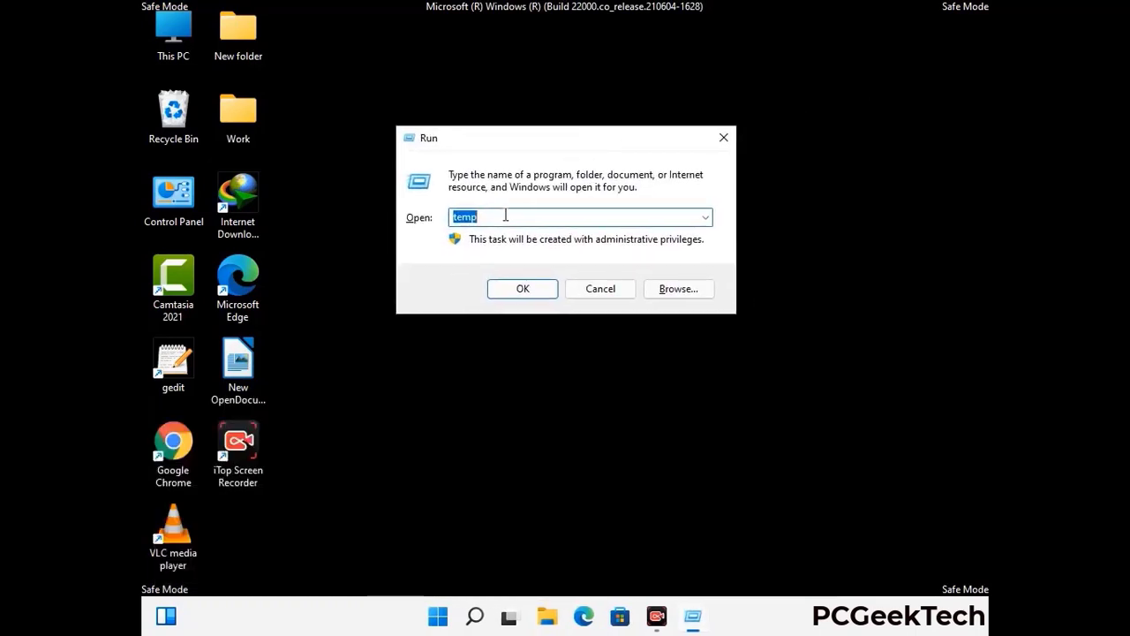
pyautogui.write('regedit')
pyautogui.press('Return')
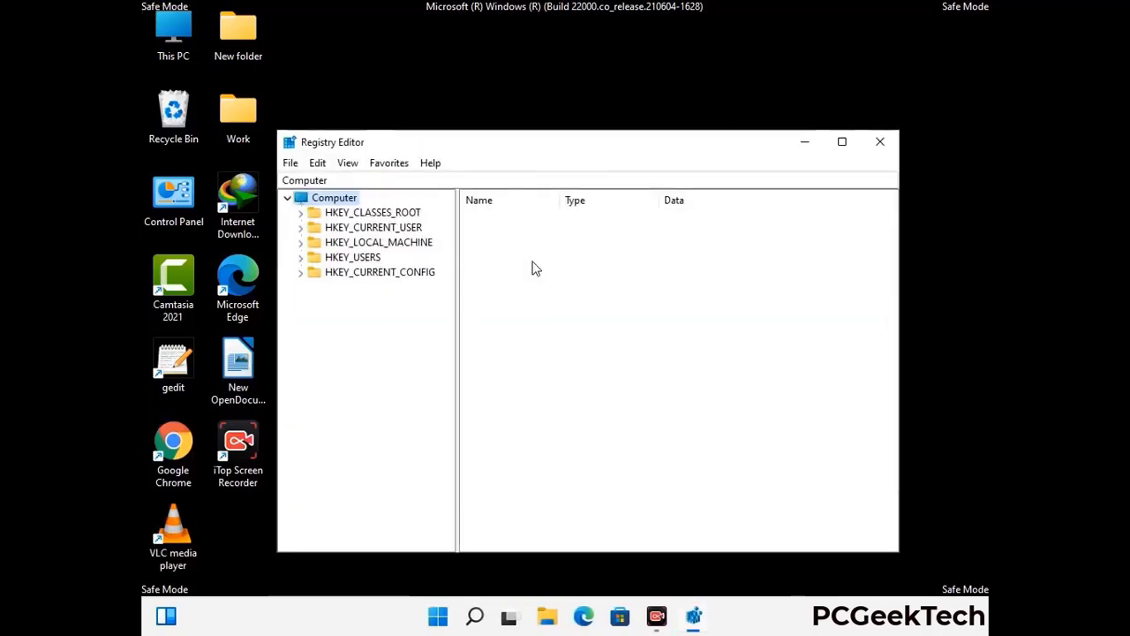
# - Expand HKEY_CURRENT_USER, then Software, then Microsoft in the key tree
pyautogui.click(379, 242)
pyautogui.click(300, 227)
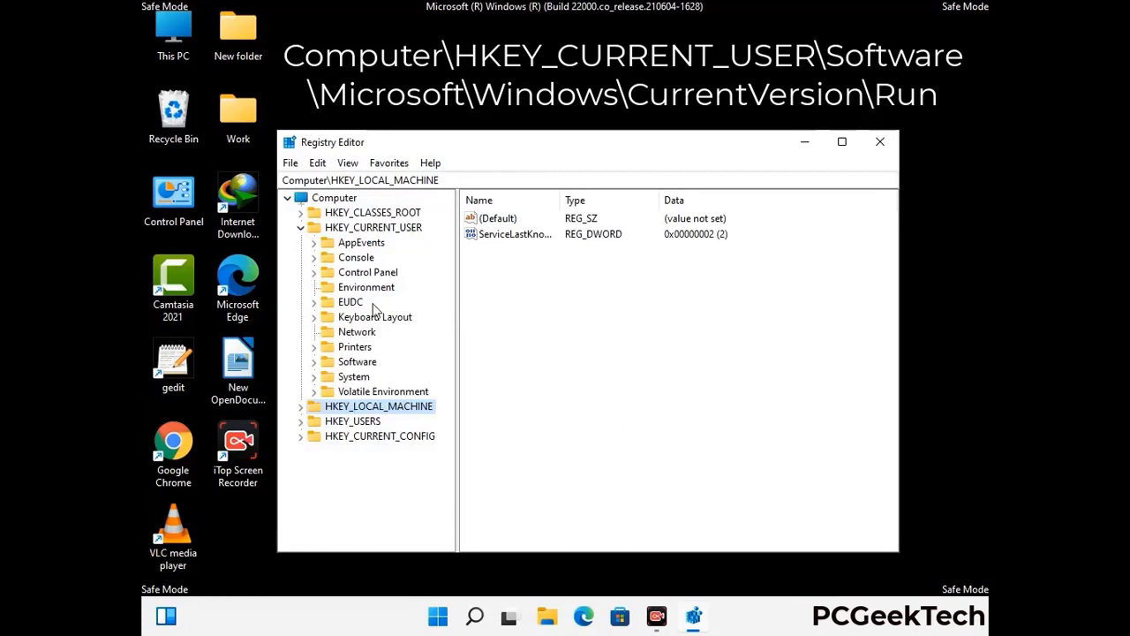
pyautogui.click(354, 366)
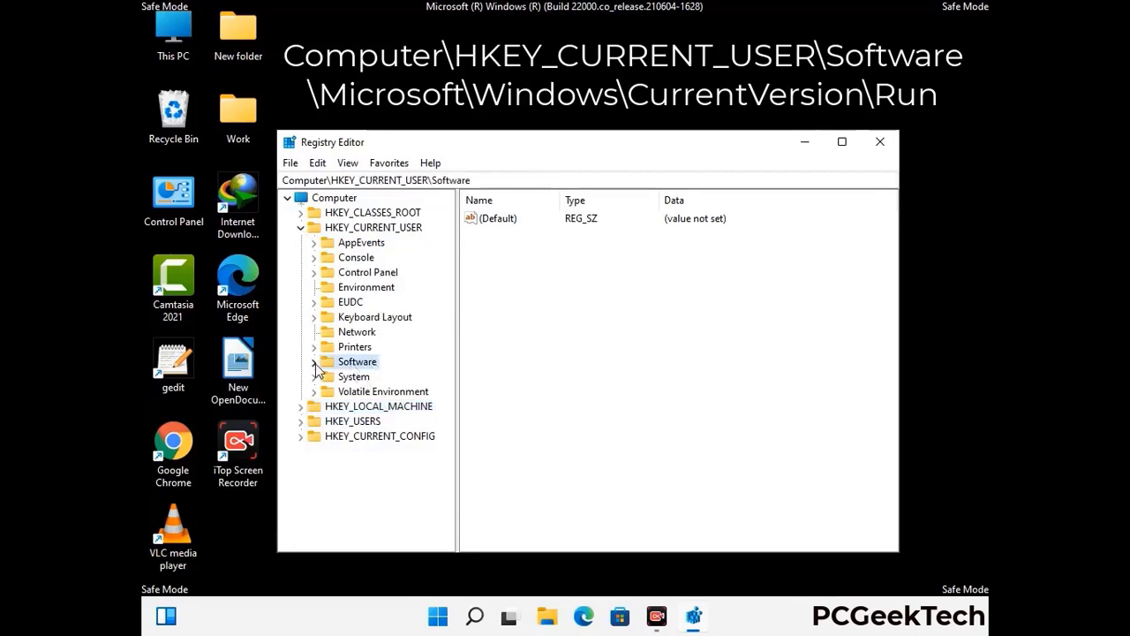
pyautogui.click(313, 362)
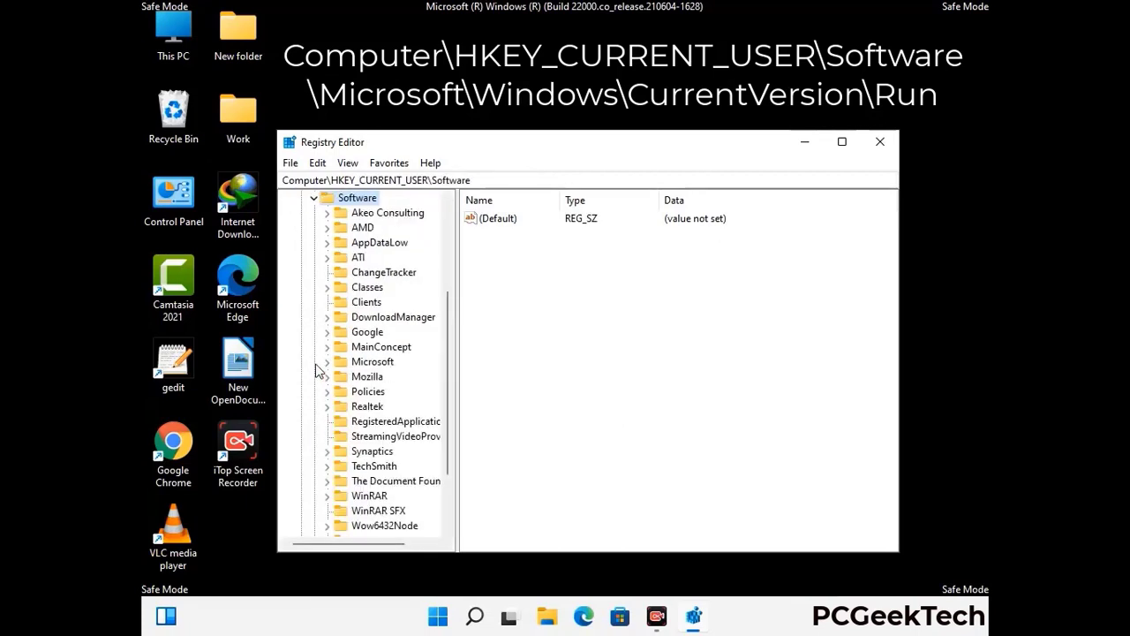
pyautogui.doubleClick(370, 363)
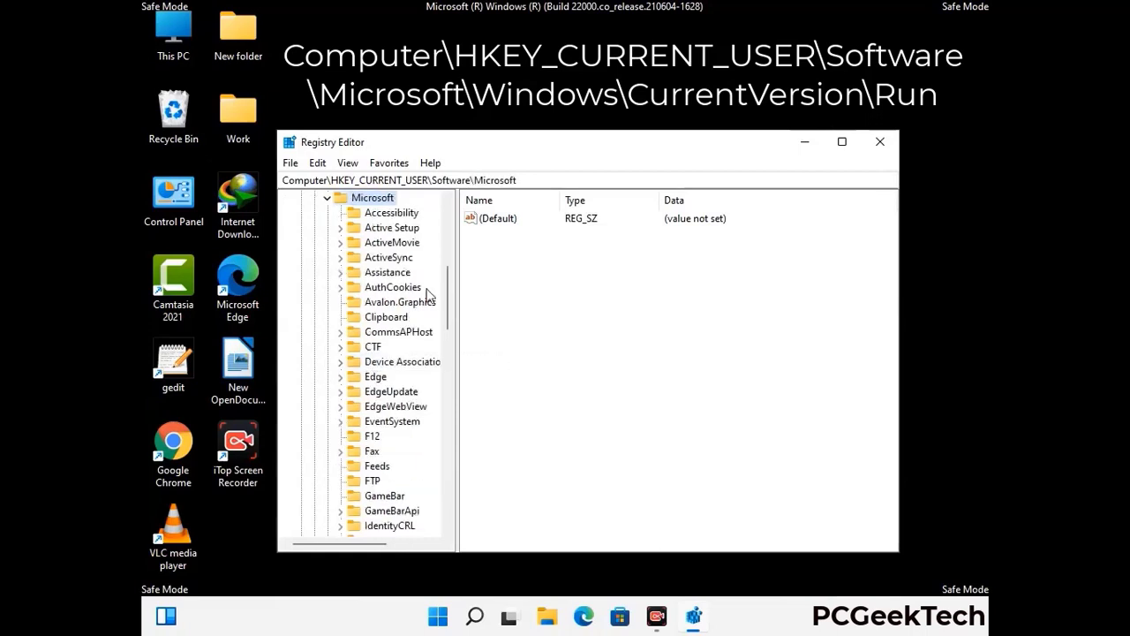
# - Drill into Windows > CurrentVersion and select the Run key to list startup values
pyautogui.scroll(-2, 409, 386)
pyautogui.scroll(-2, 409, 385)
pyautogui.scroll(-1, 409, 386)
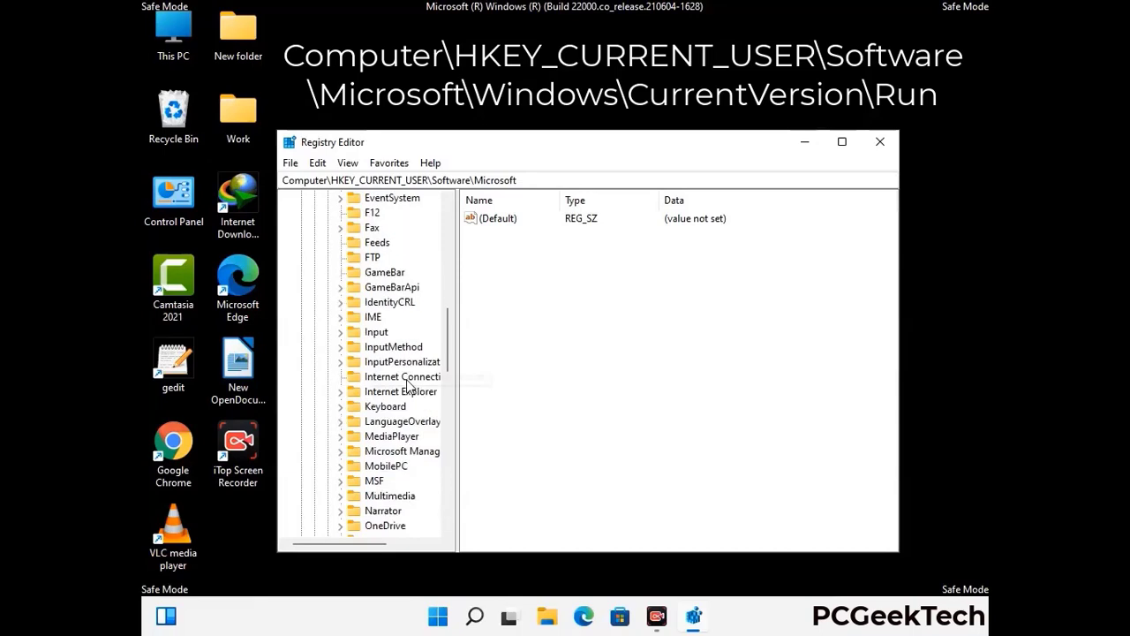
pyautogui.scroll(-2, 409, 386)
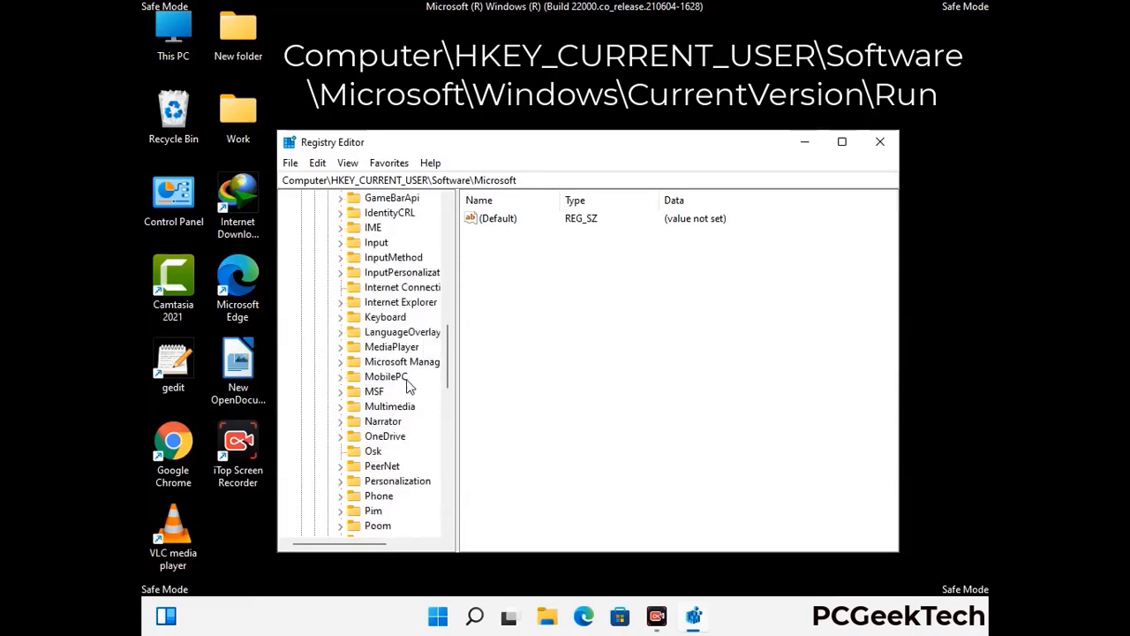
pyautogui.scroll(-7, 409, 386)
pyautogui.scroll(-3, 409, 386)
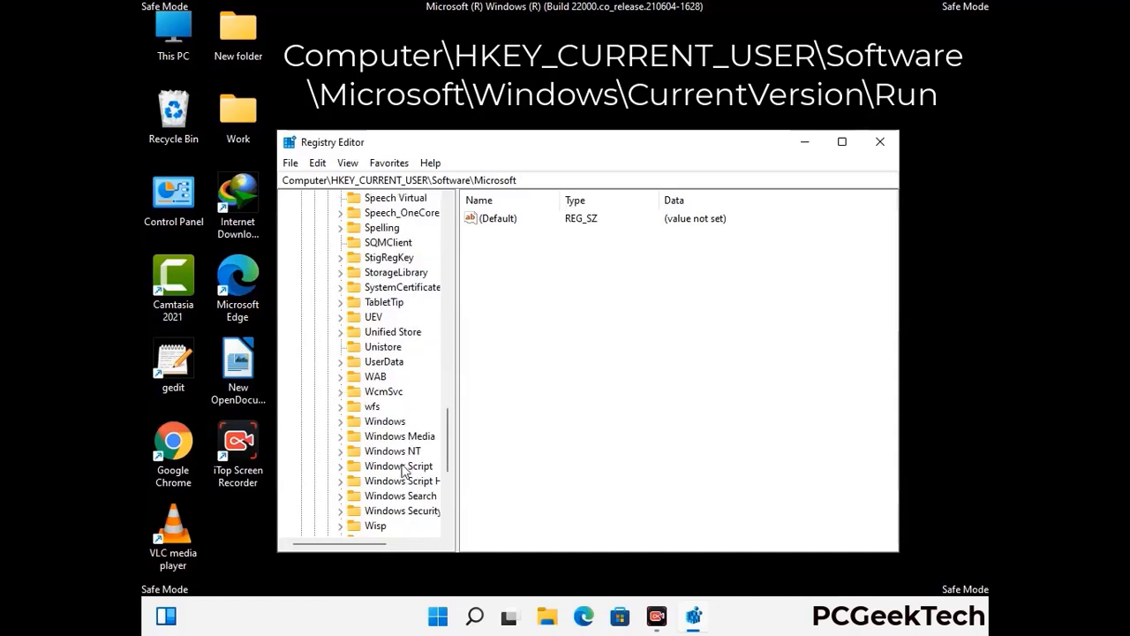
pyautogui.doubleClick(385, 421)
pyautogui.scroll(-1, 410, 415)
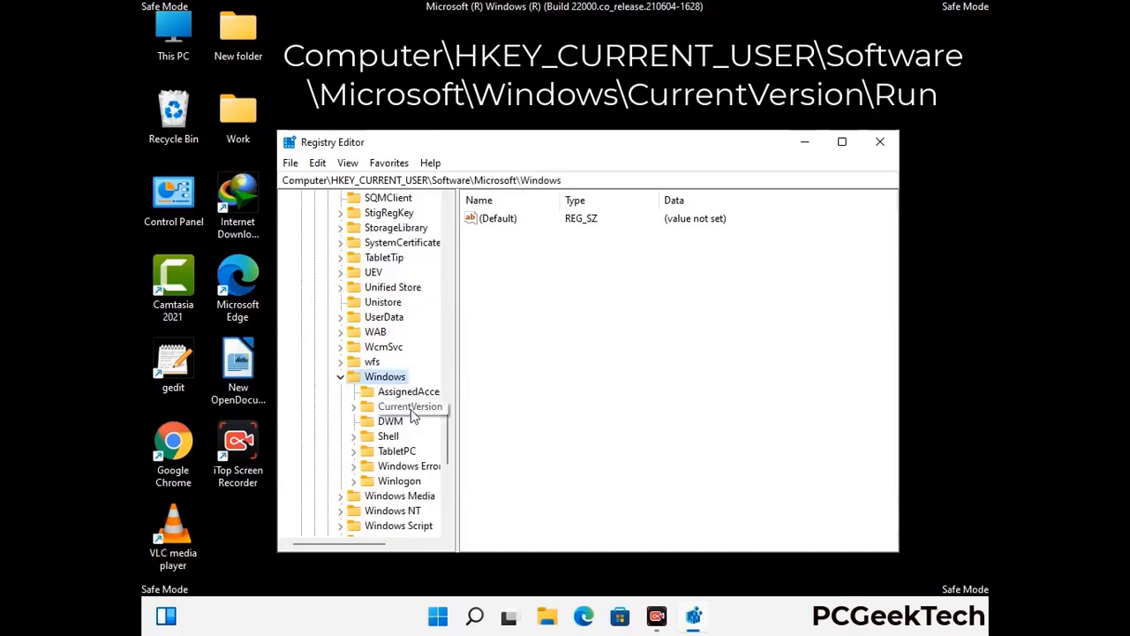
pyautogui.doubleClick(411, 408)
pyautogui.scroll(-6, 408, 394)
pyautogui.scroll(-4, 406, 385)
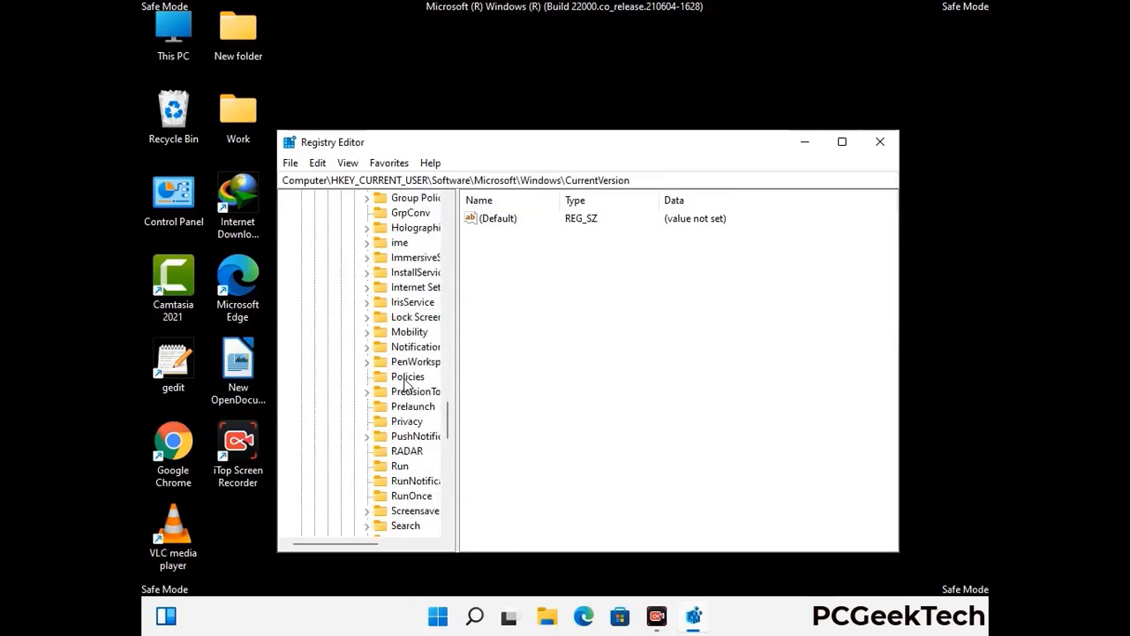
pyautogui.scroll(-1, 405, 385)
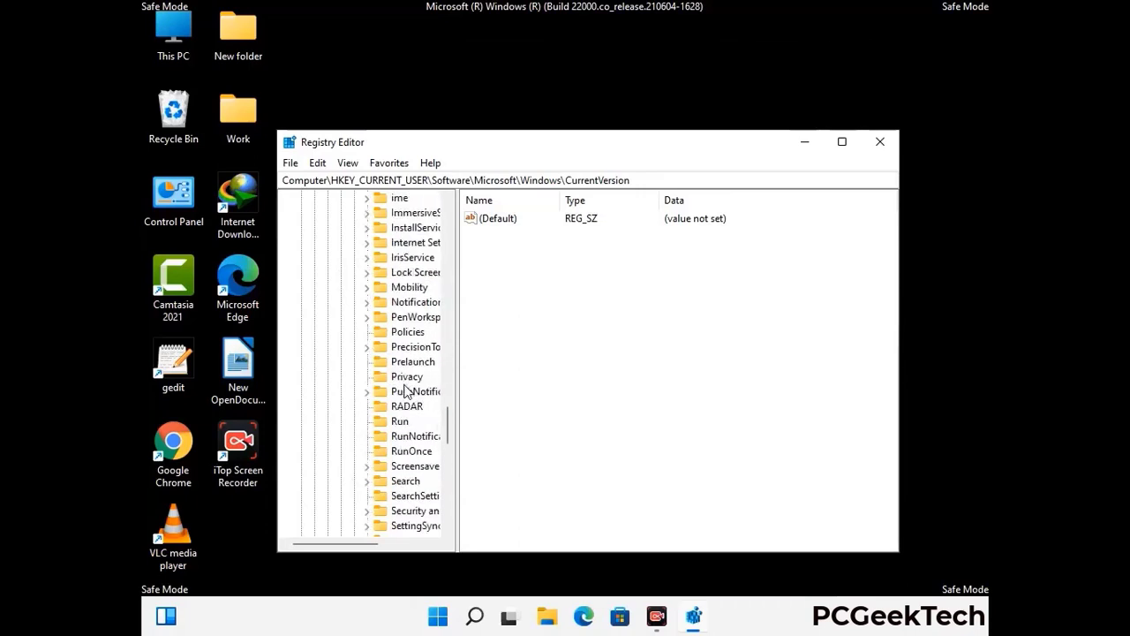
pyautogui.click(401, 422)
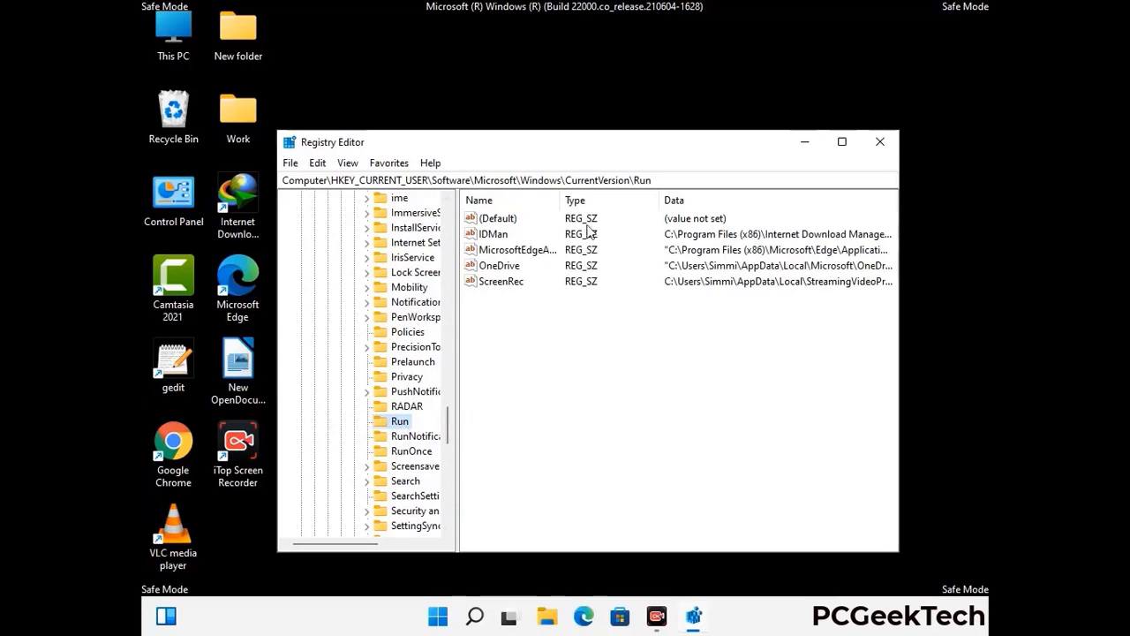
# - Delete the ScreenRec value from the Run key and confirm the deletion
pyautogui.click(500, 282)
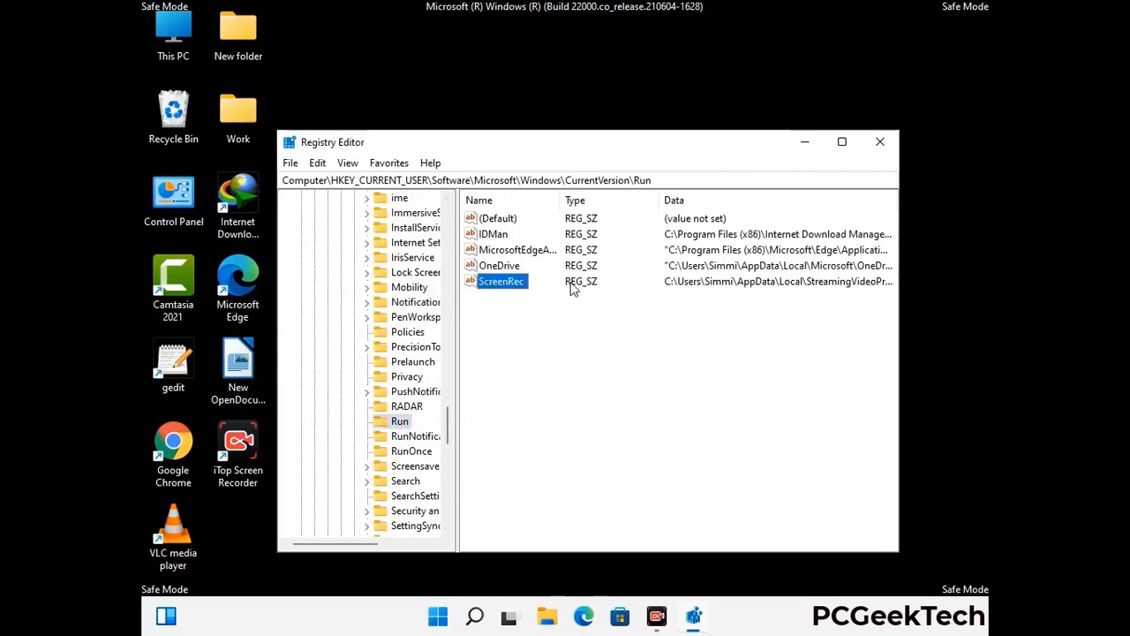
pyautogui.click(503, 295)
pyautogui.click(510, 285)
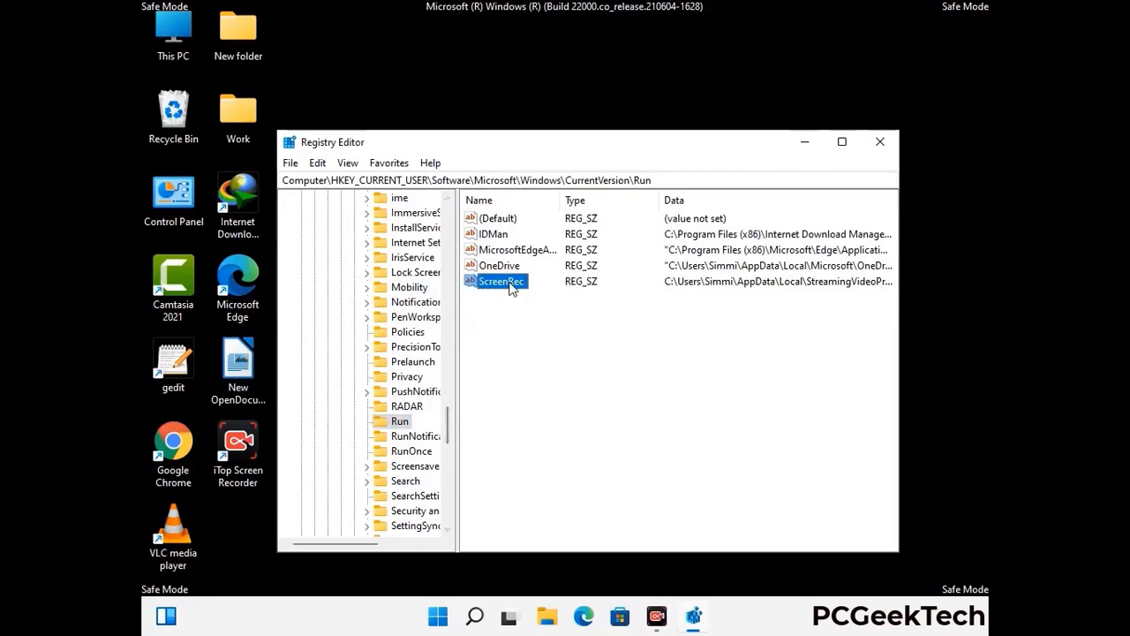
pyautogui.rightClick(510, 285)
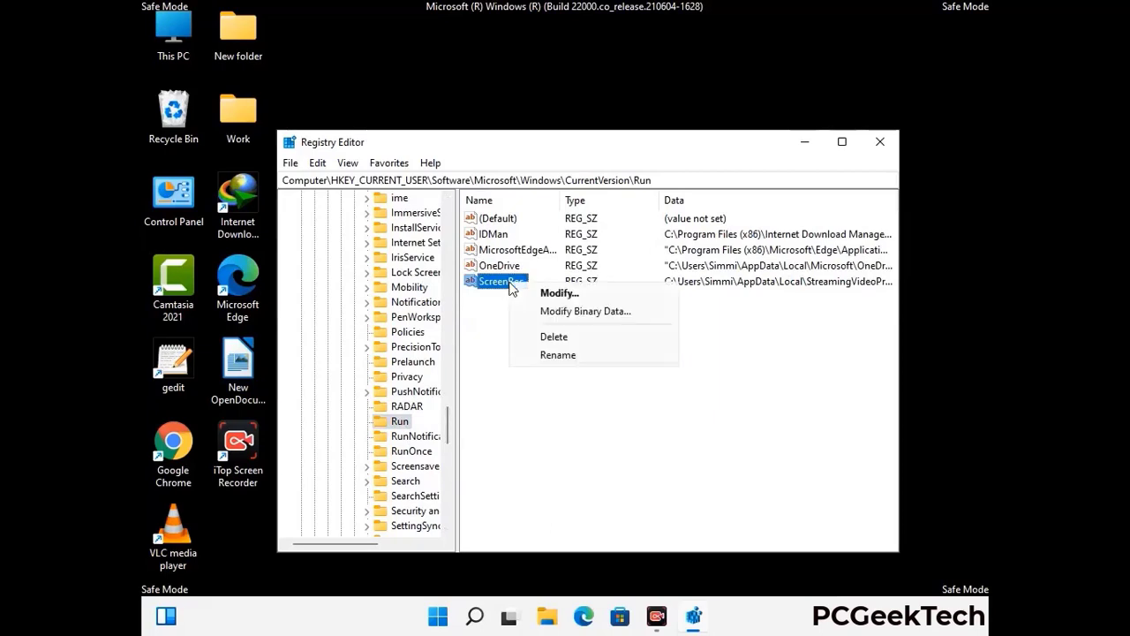
pyautogui.click(542, 336)
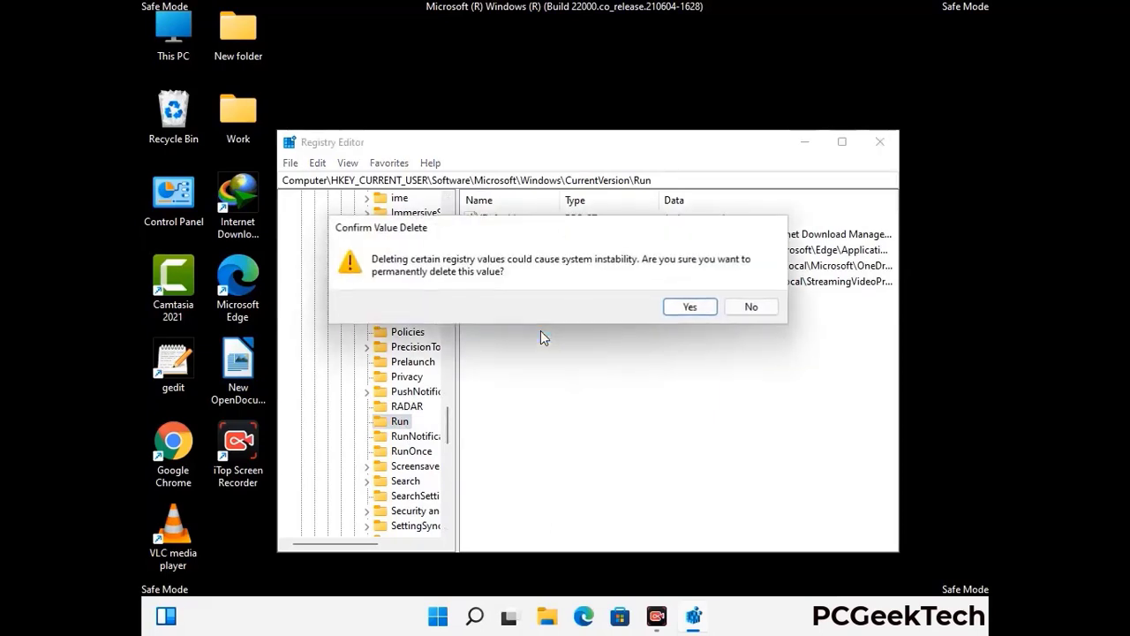
pyautogui.click(691, 308)
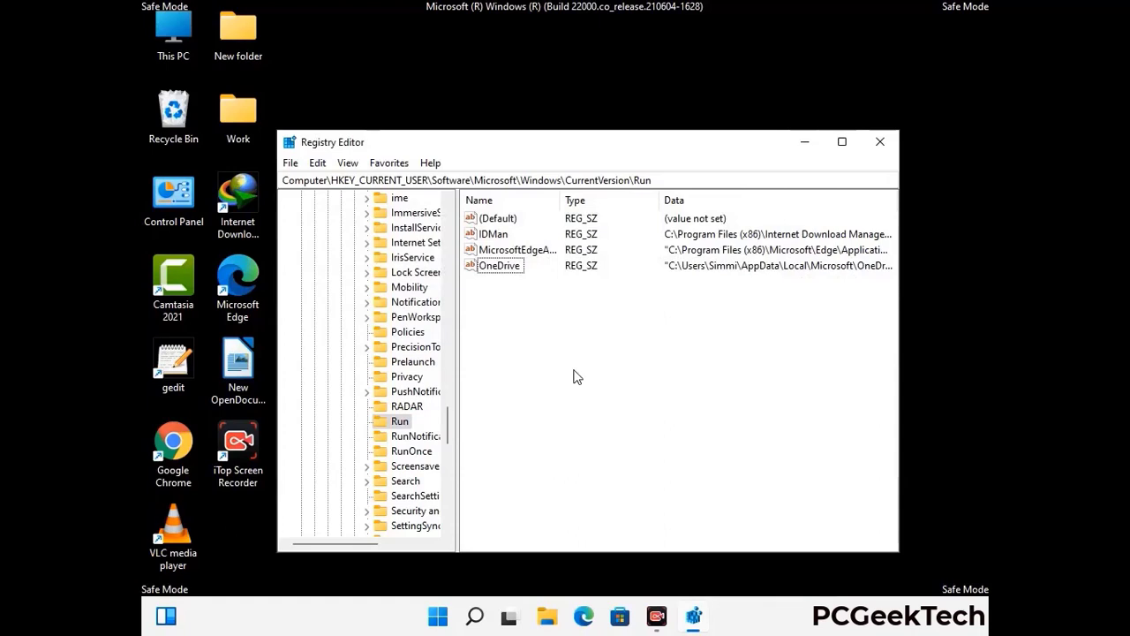
# - Search the whole registry for 'Virus Name' using Find (Ctrl+F)
pyautogui.hotkey('ctrl', 'f')
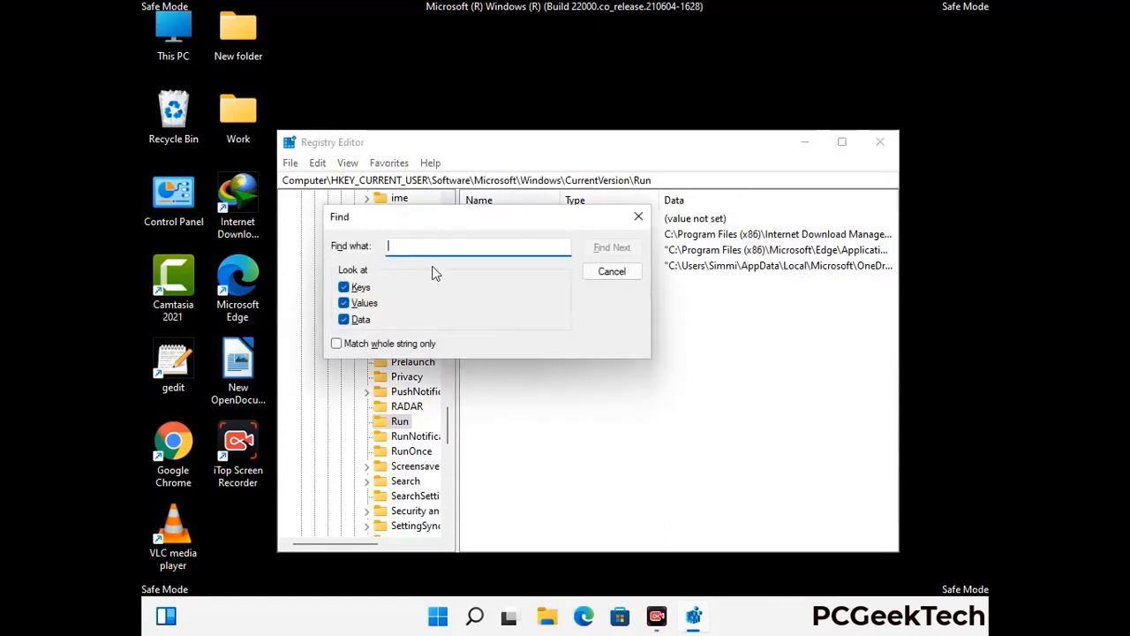
pyautogui.write('Virus Name')
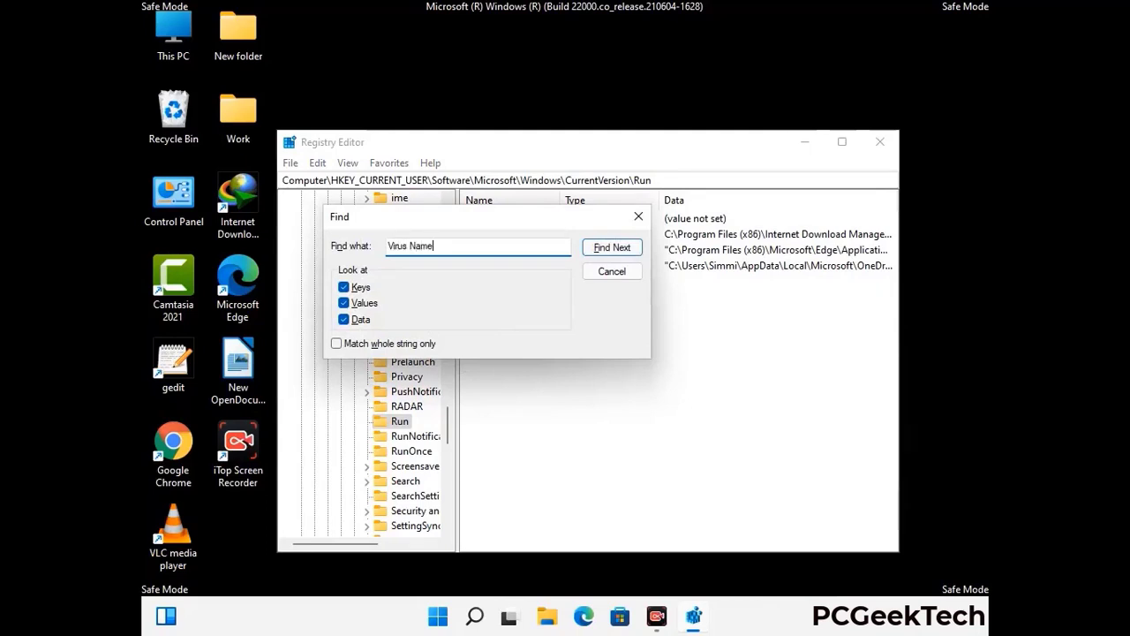
pyautogui.click(598, 252)
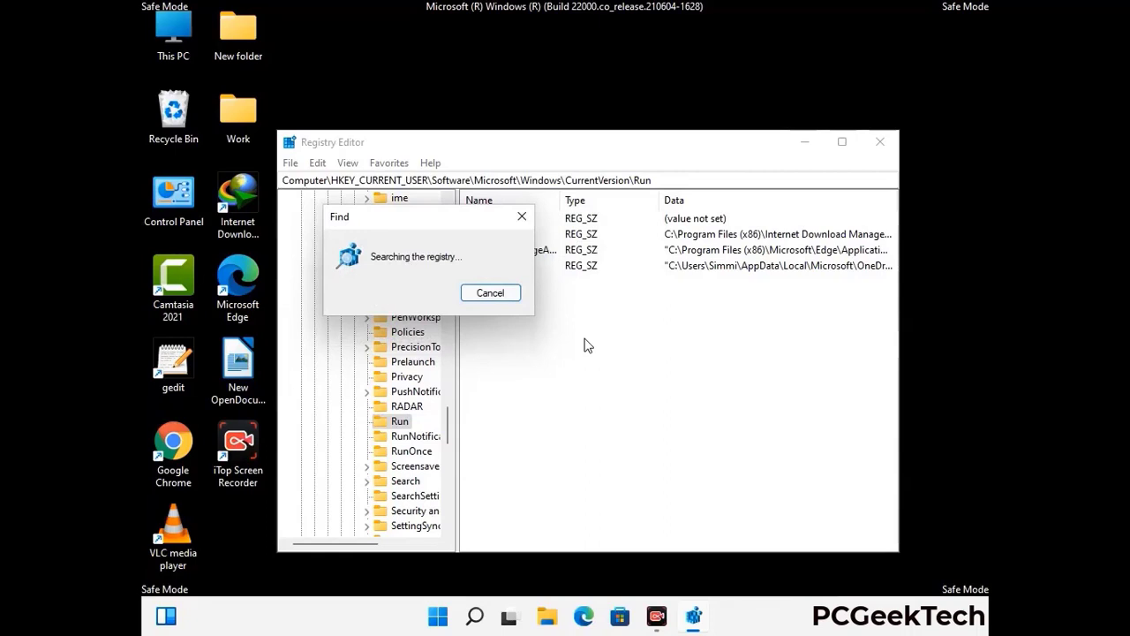
# - Stop the search, close Registry Editor, run msconfig and uncheck Safe boot on the Boot tab
pyautogui.click(529, 218)
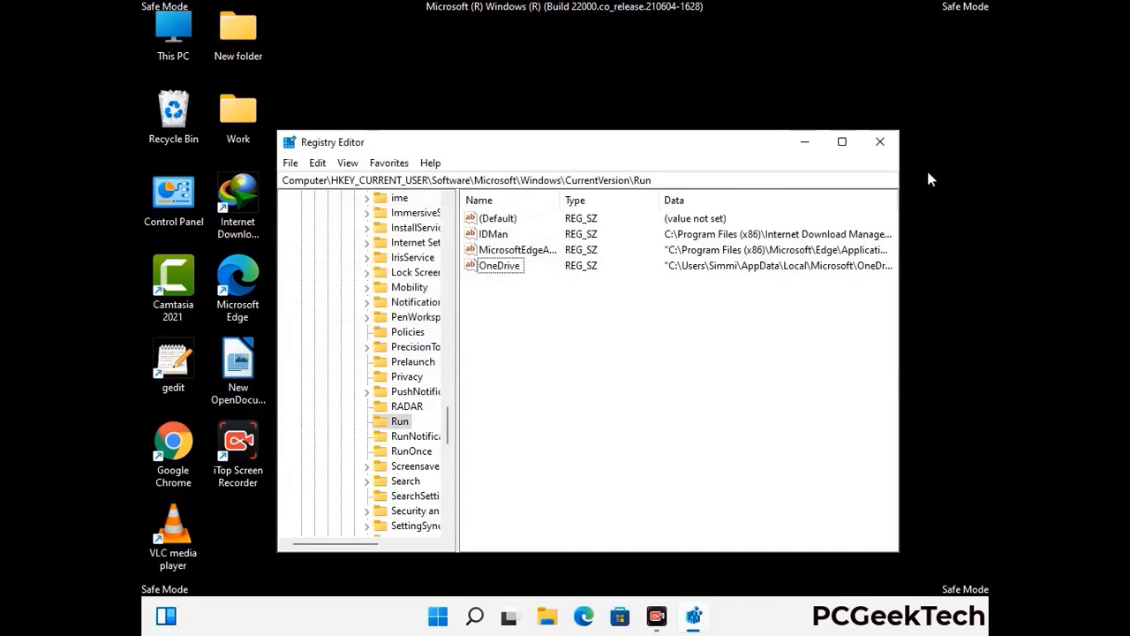
pyautogui.click(880, 143)
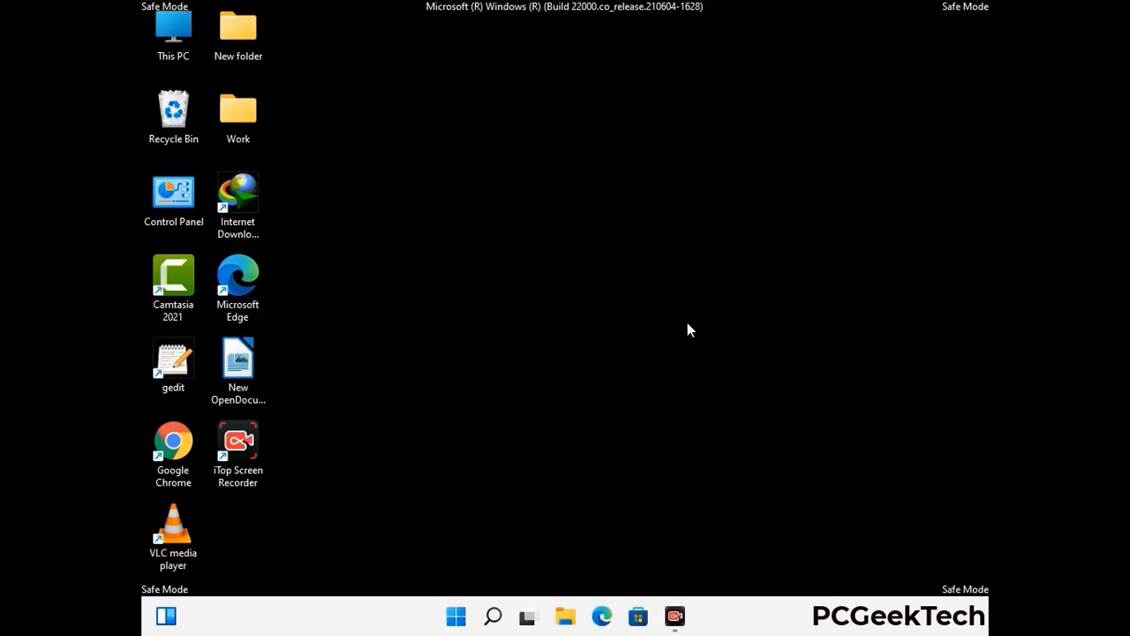
pyautogui.press('super+r')
pyautogui.moveTo(328, 411); pyautogui.dragTo(579, 174)
pyautogui.write('ms')
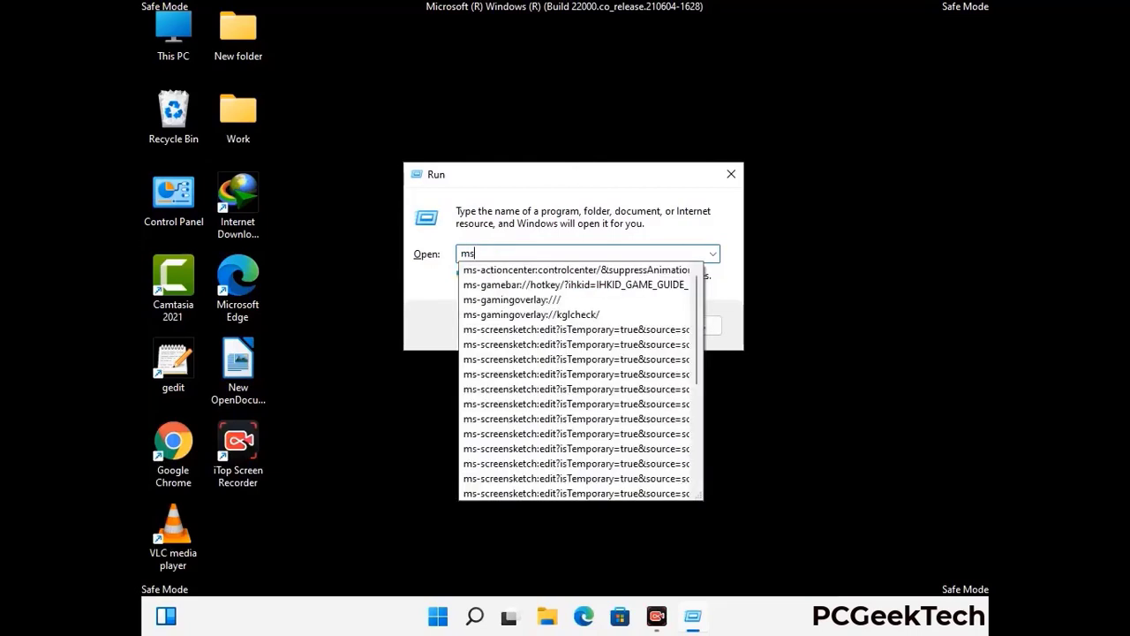
pyautogui.write('config')
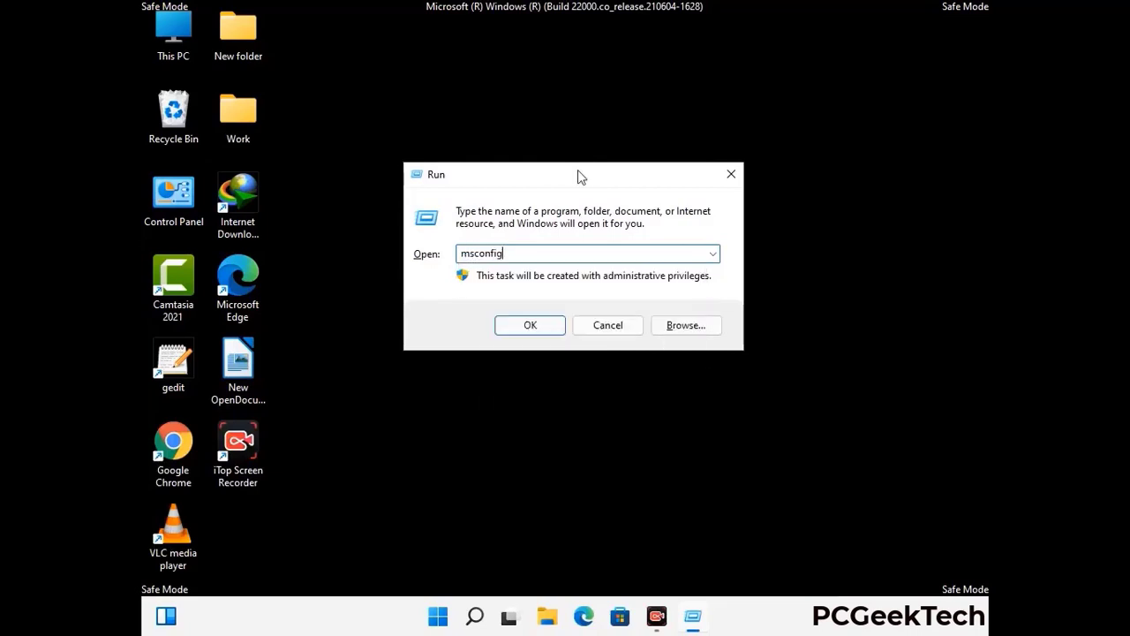
pyautogui.click(522, 322)
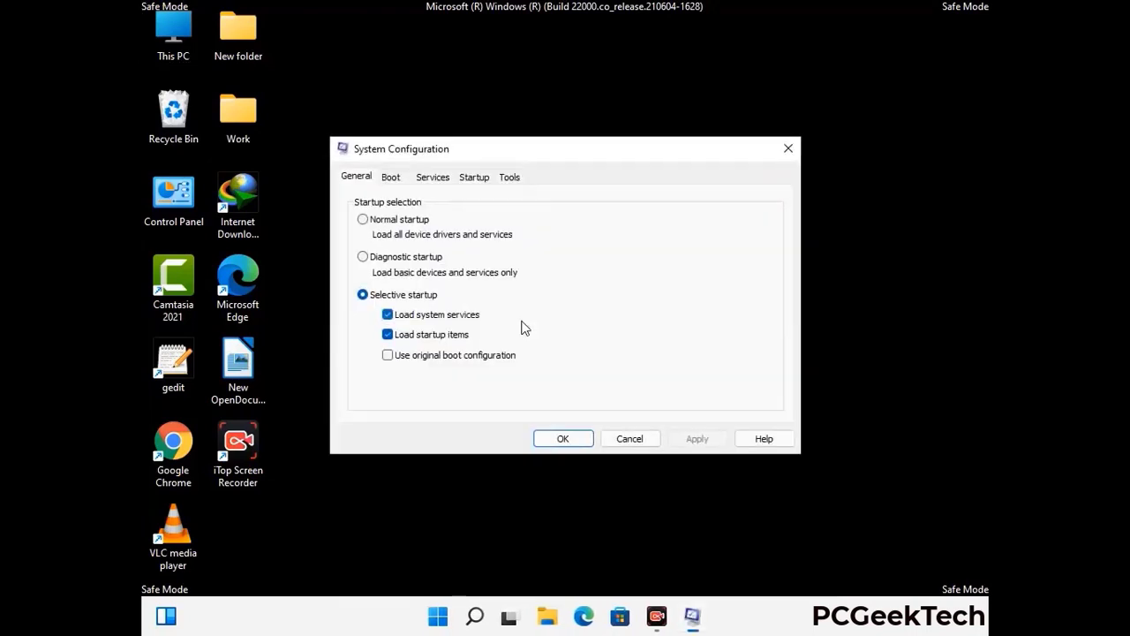
pyautogui.click(391, 176)
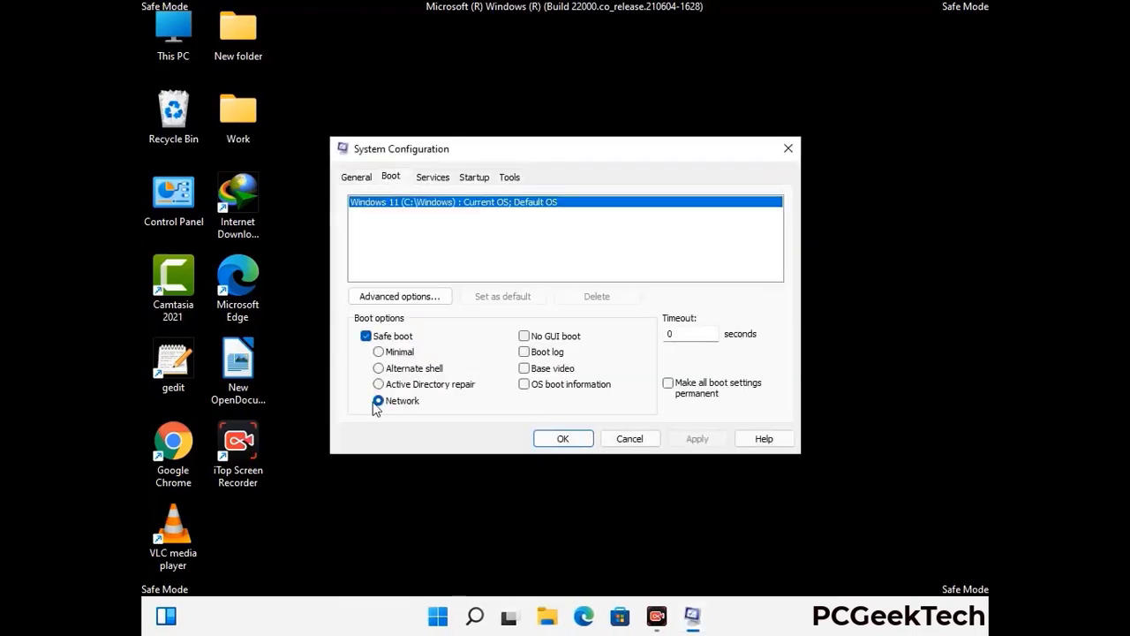
pyautogui.click(366, 338)
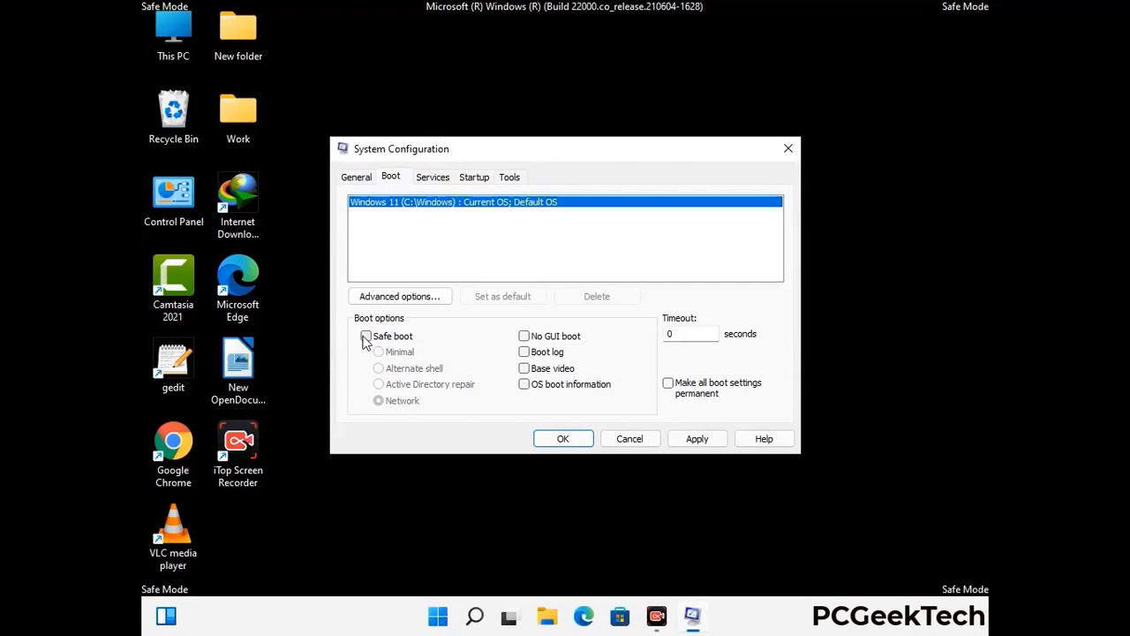